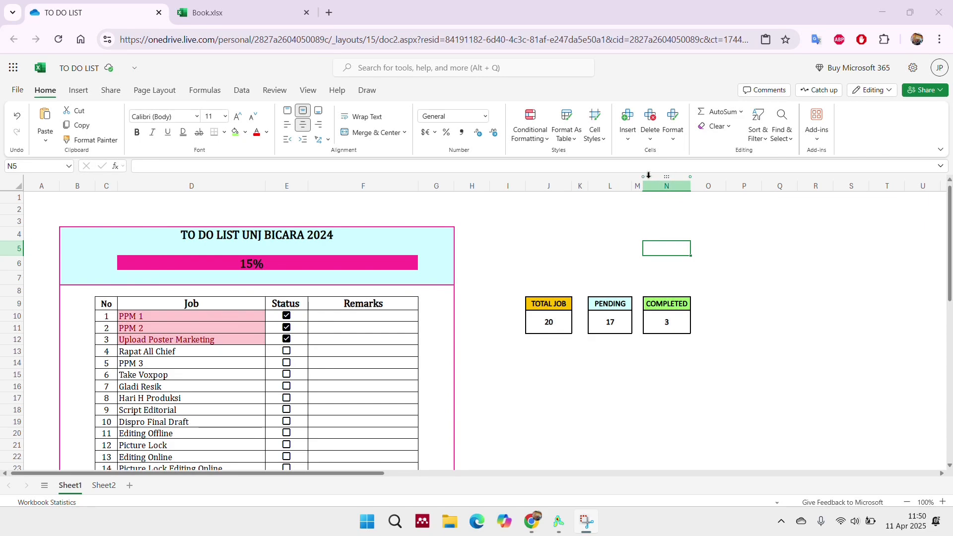
Mark the Rapat All Chief job as completed in the sample to-do list's Status column
drag(648, 176, 647, 176)
click(693, 219)
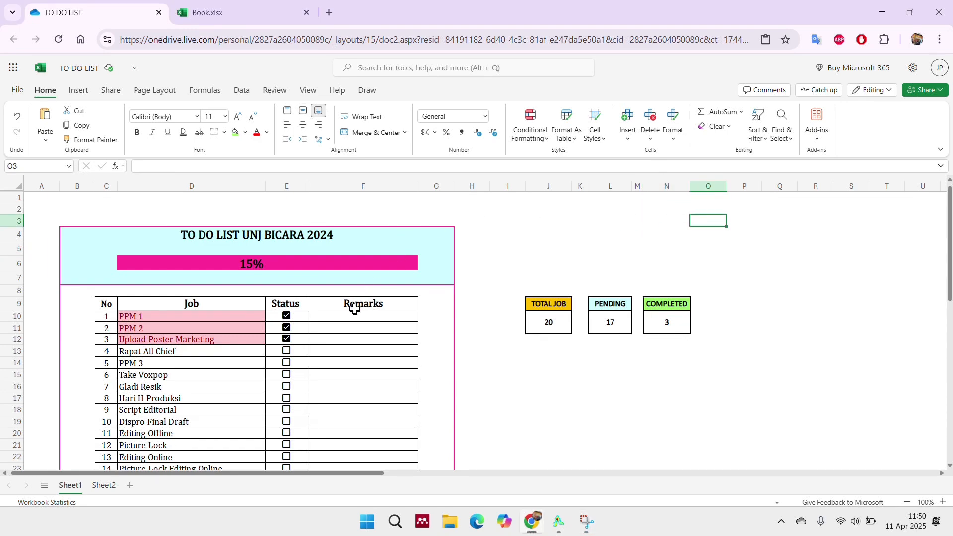
click(263, 263)
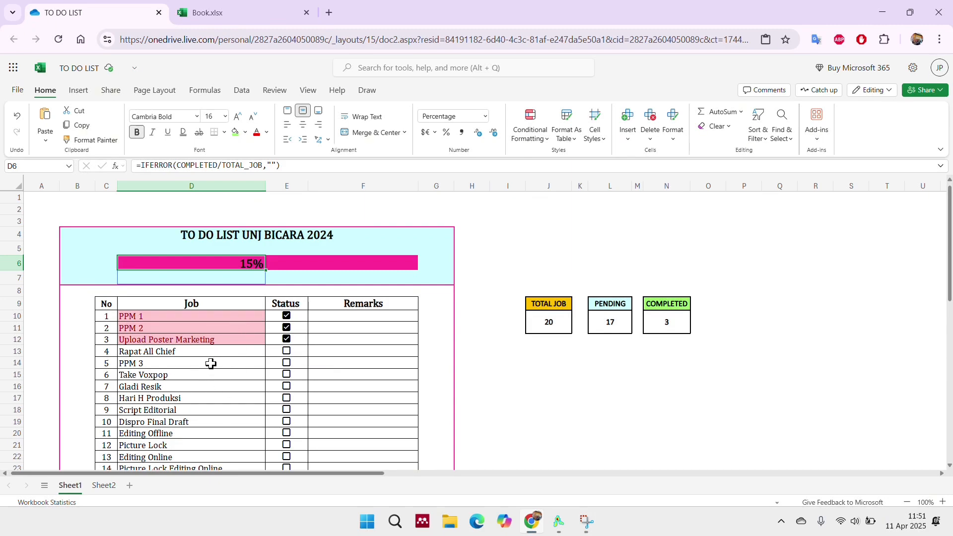
click(286, 351)
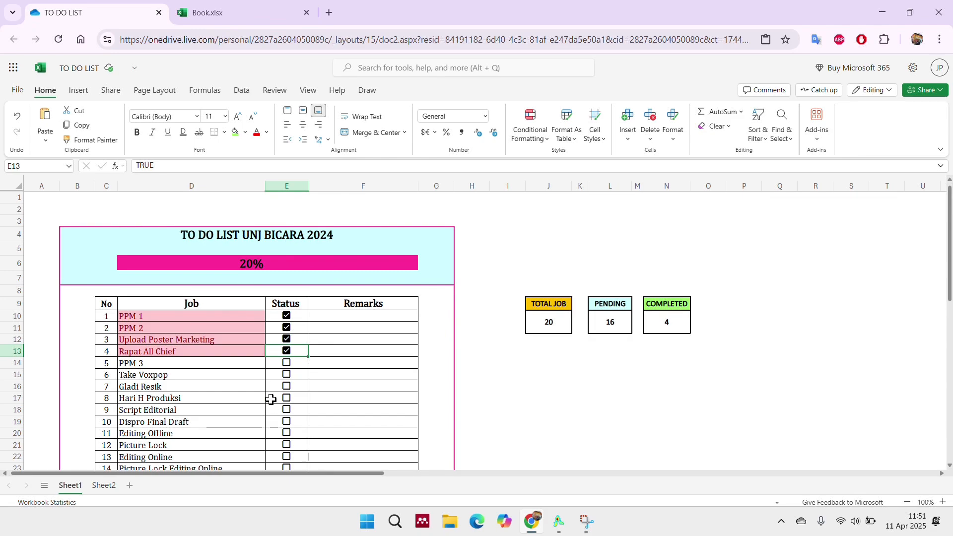
Examine the sample to-do list's table layout and compare it with the blank Book.xlsx workbook and its border options
scroll(270, 401, down, 3)
scroll(268, 398, up, 3)
key(ctrl+Tab)
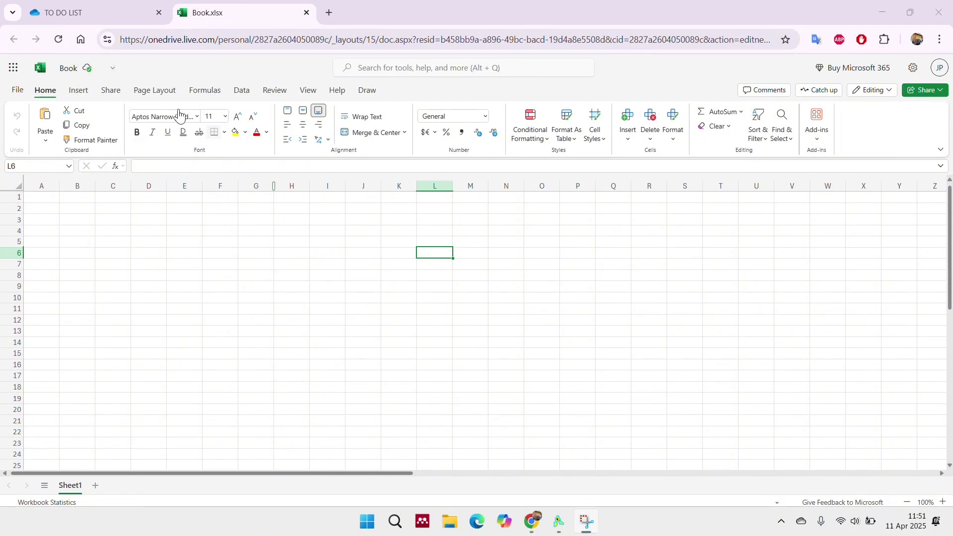
click(119, 11)
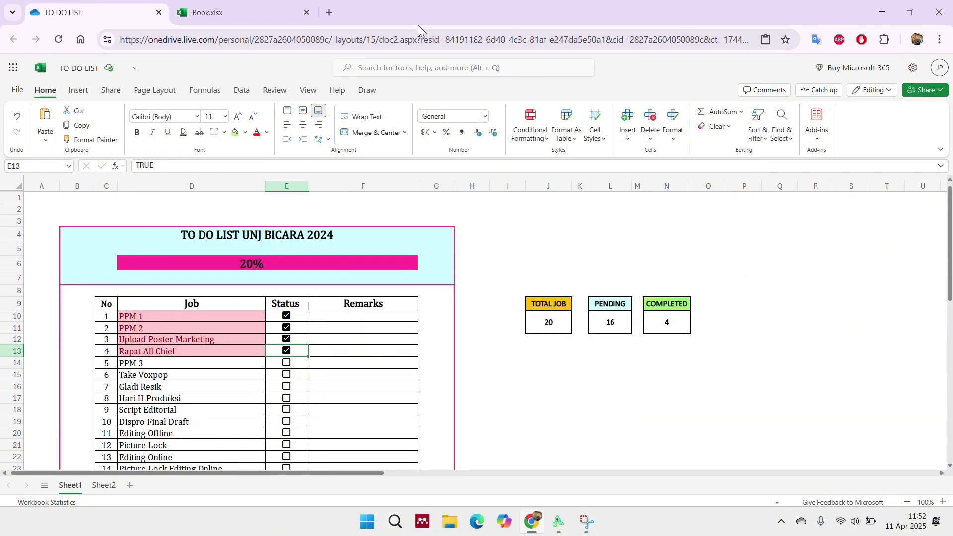
key(ctrl+Tab)
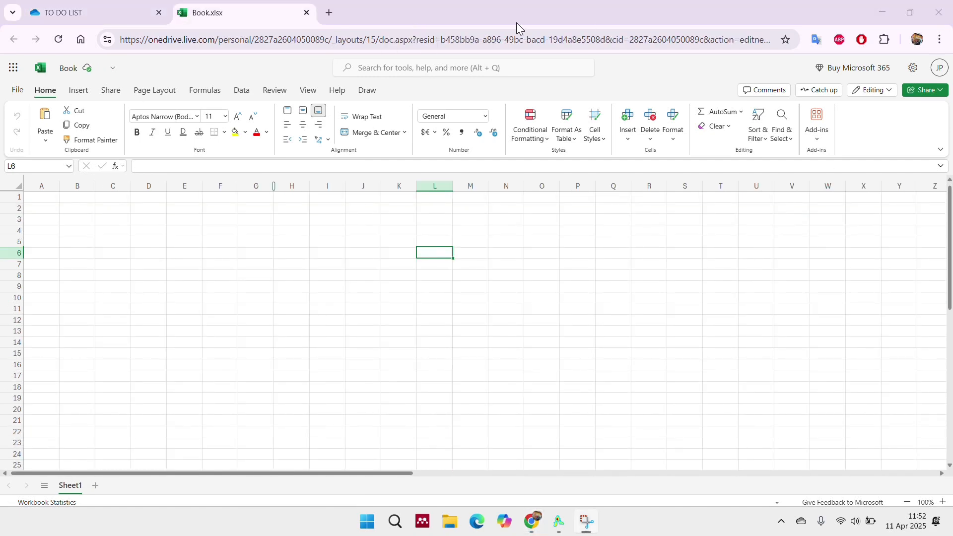
click(225, 132)
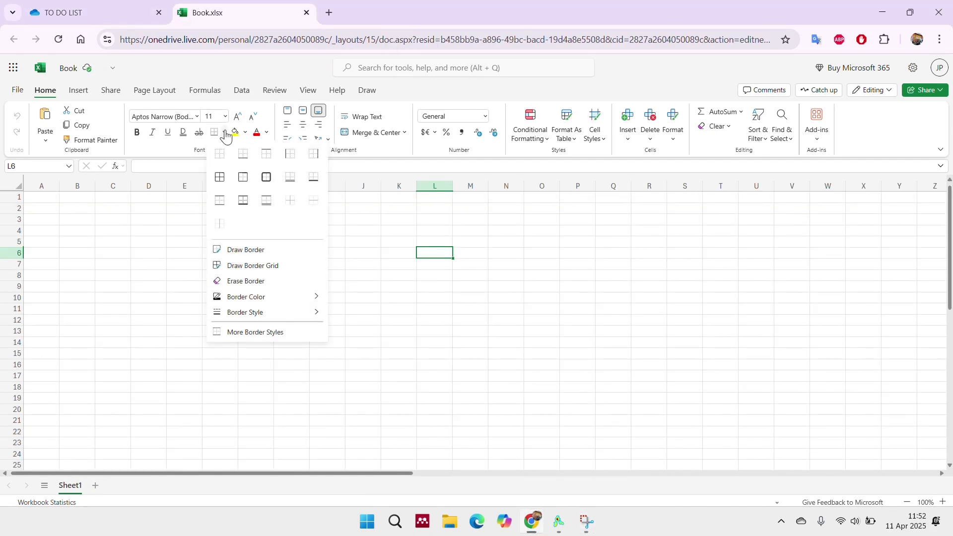
click(118, 300)
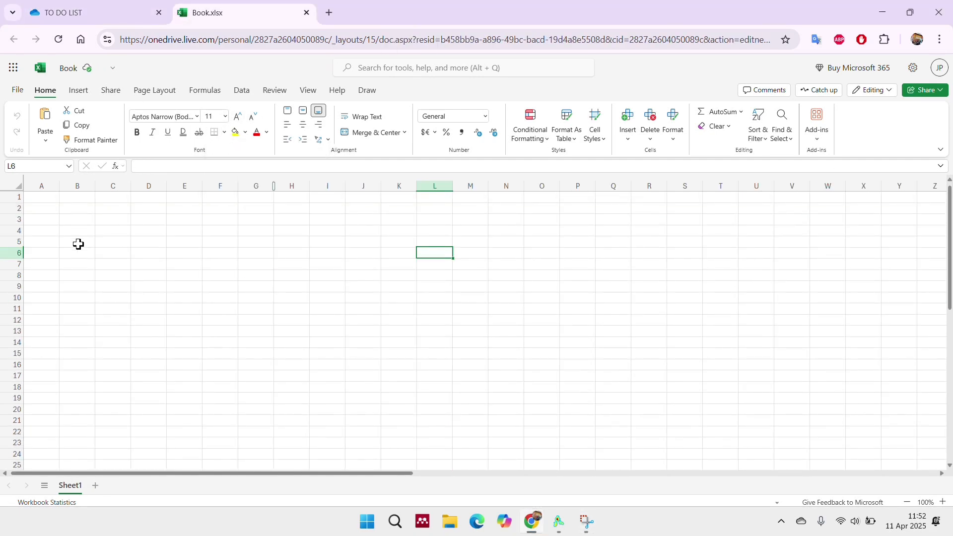
click(62, 10)
scroll(153, 323, down, 4)
scroll(138, 385, up, 4)
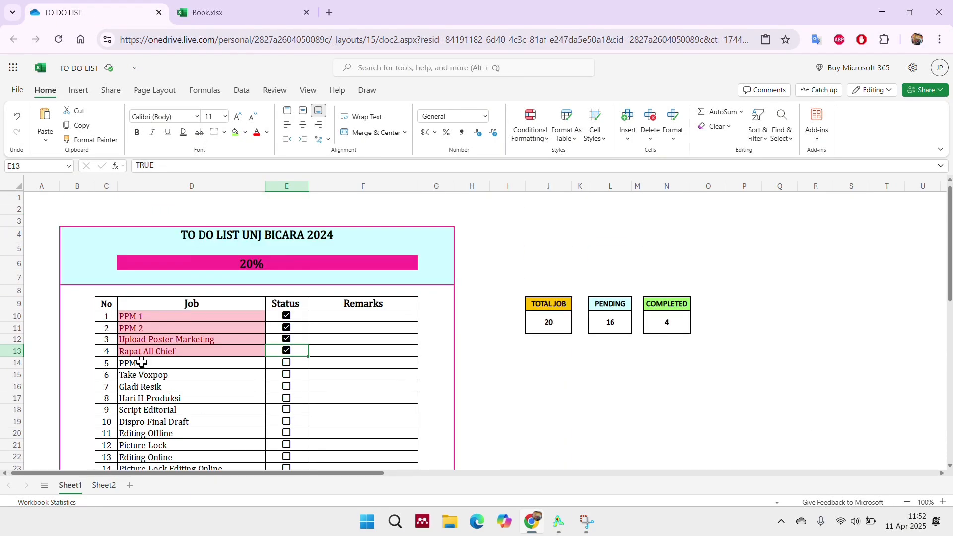
Switch to Book.xlsx and apply all borders to the range C5:F23
click(248, 6)
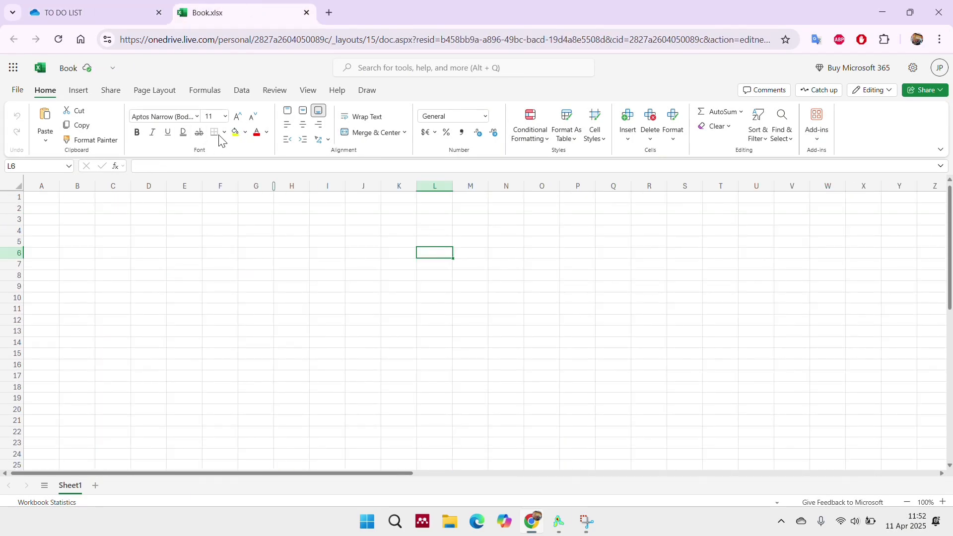
drag(98, 242, 267, 420)
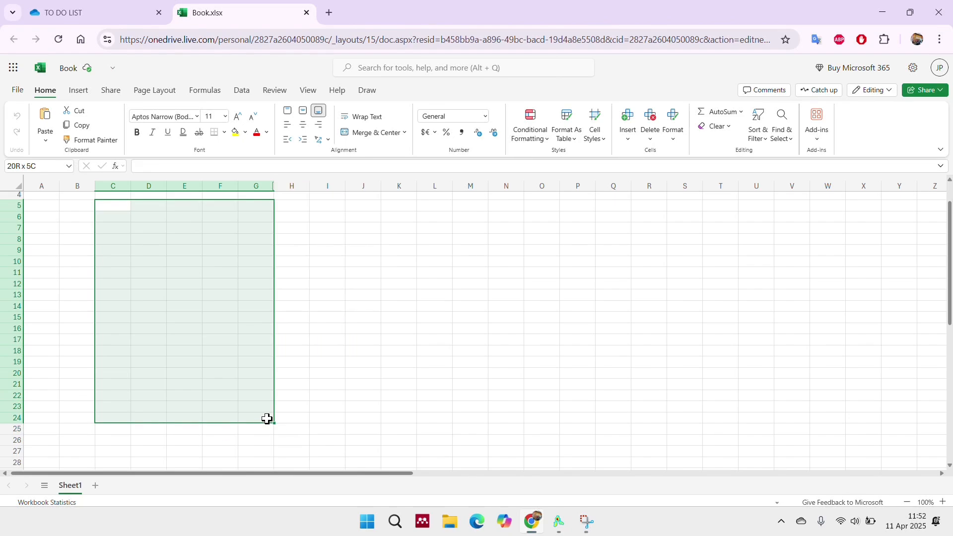
drag(264, 419, 234, 404)
click(214, 132)
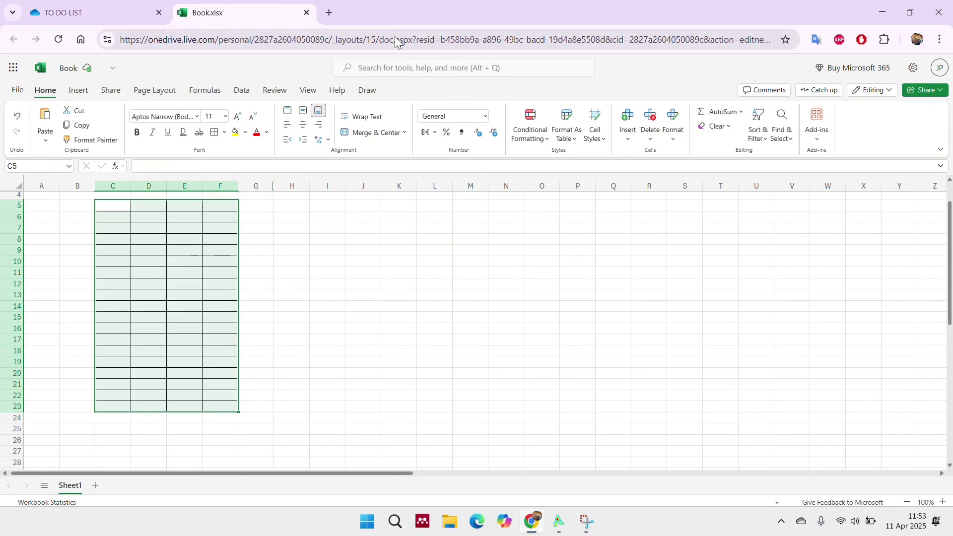
Enter the headers No, Job, Status and Remarks in C5:F5 and narrow the No column
click(113, 243)
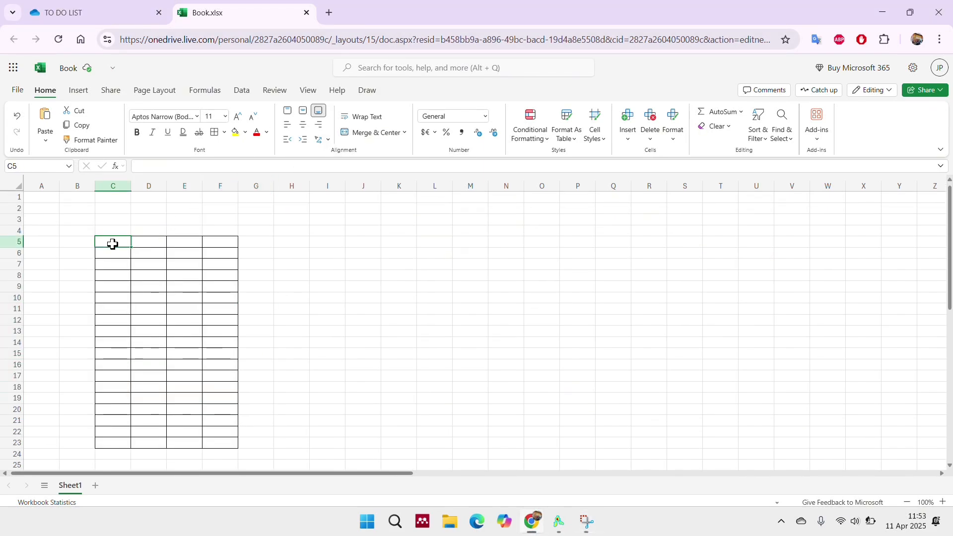
text(No)
key(Tab)
text(Job)
key(Tab)
text(Status)
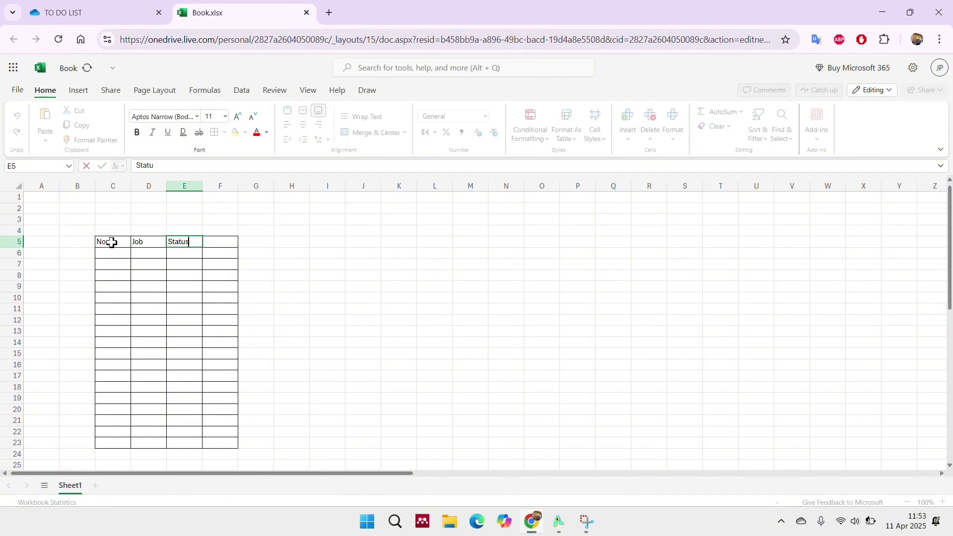
key(Tab)
text(Remar)
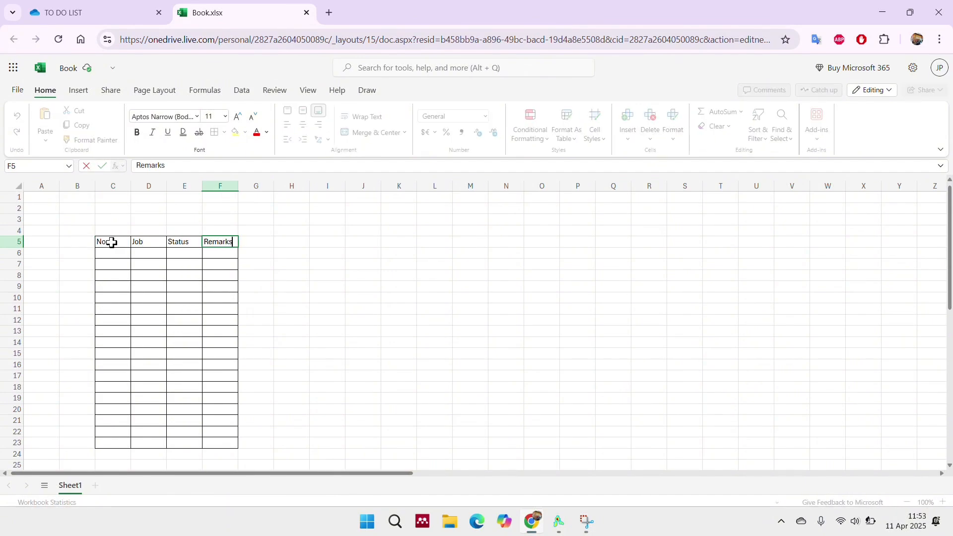
click(124, 188)
drag(130, 188, 120, 190)
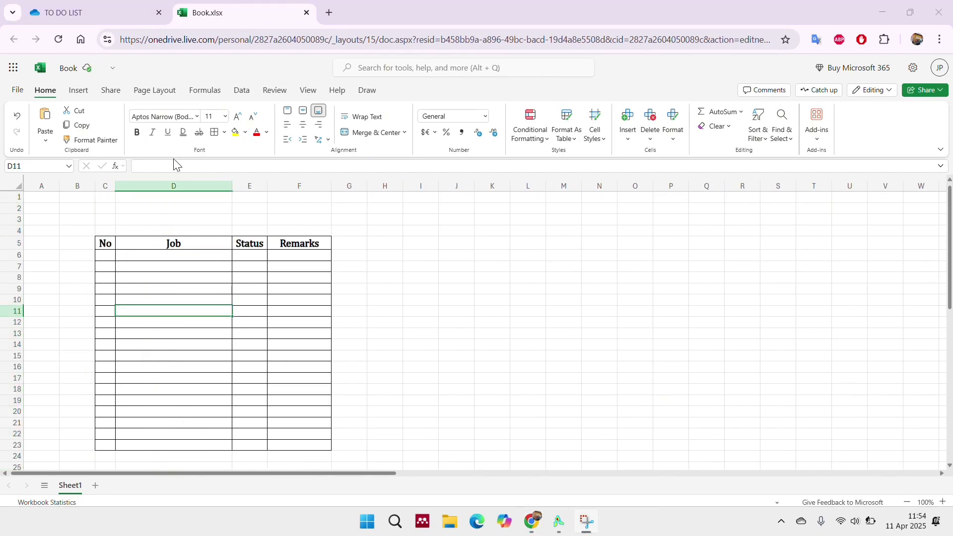
Add an outside border from B2 to column G around the whole table and set the border color to standard purple
drag(73, 208, 339, 401)
scroll(339, 401, up, 2)
click(224, 132)
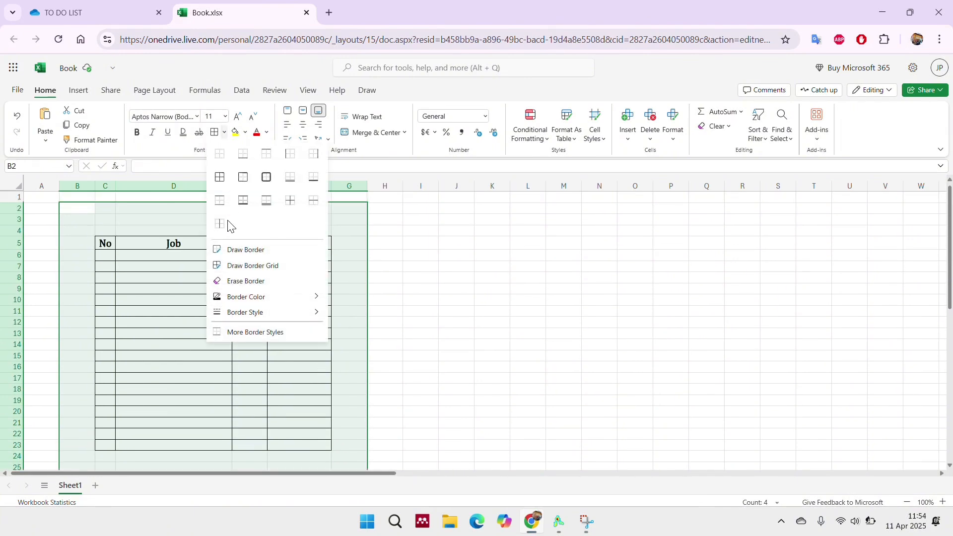
click(243, 177)
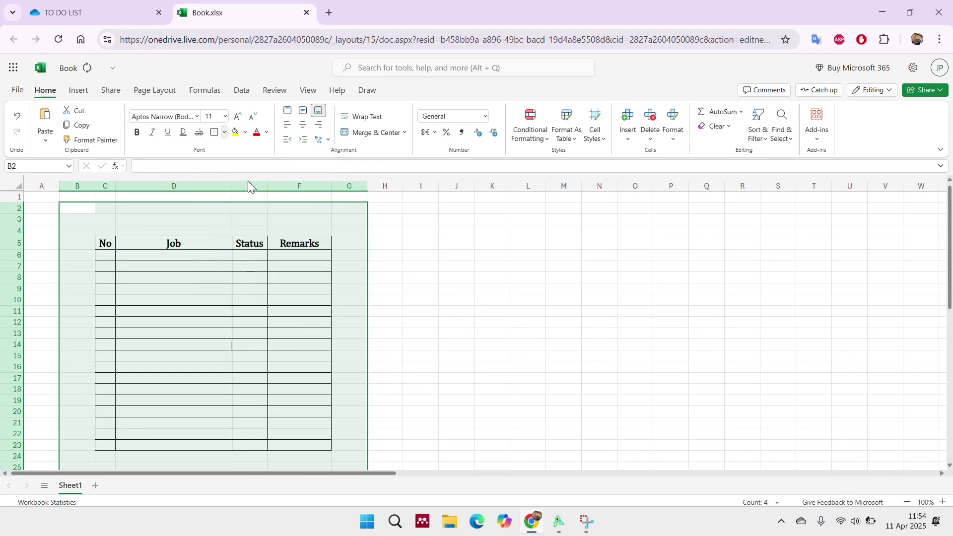
click(225, 133)
mouse_move(268, 297)
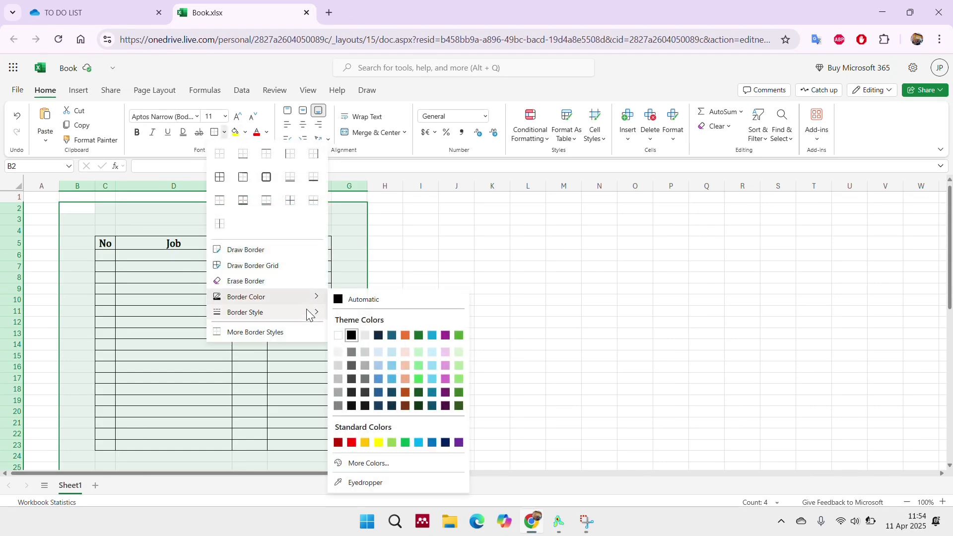
click(455, 442)
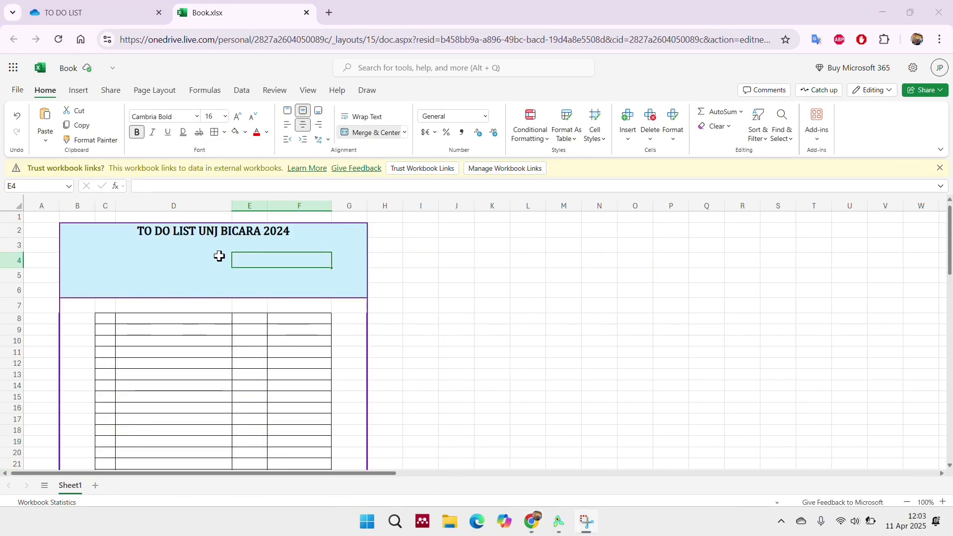
Review the full list of jobs in the sample TO DO LIST workbook and return to Book.xlsx
click(121, 11)
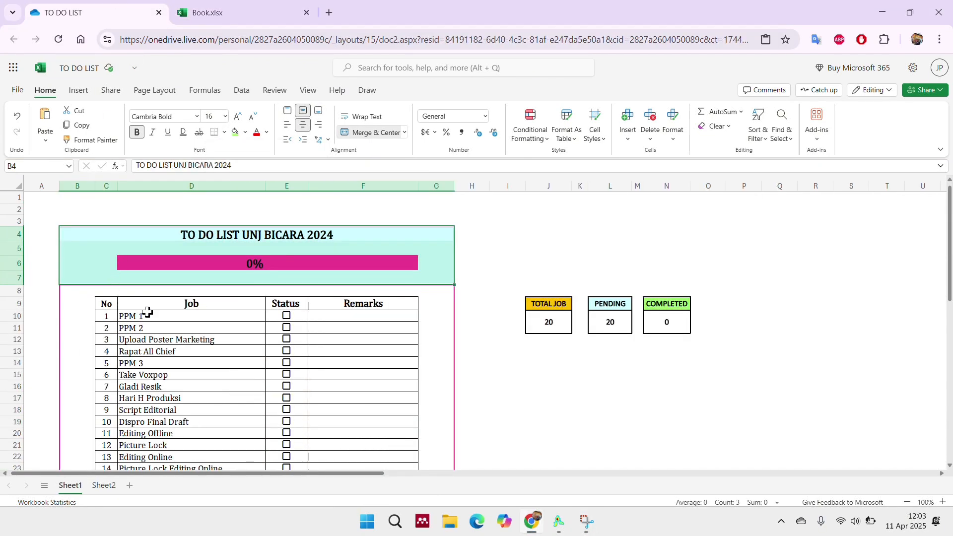
scroll(149, 321, down, 5)
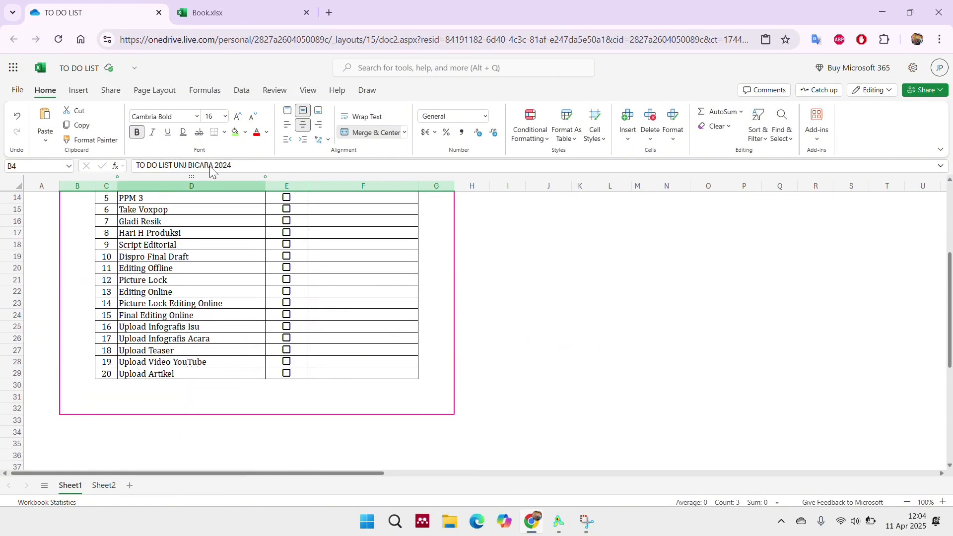
click(214, 13)
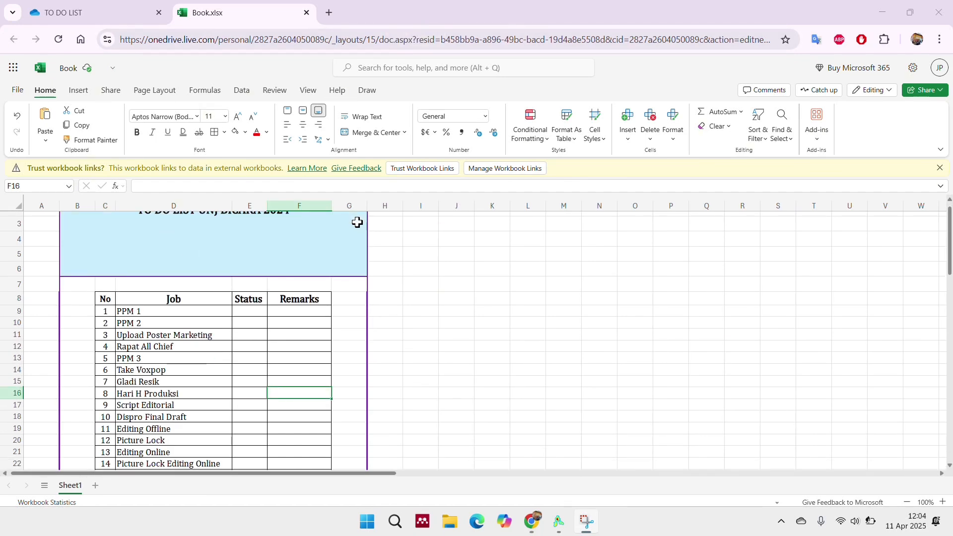
Insert checkboxes in the Status cells E9:E28 for all 20 jobs
scroll(249, 277, down, 3)
scroll(249, 278, up, 4)
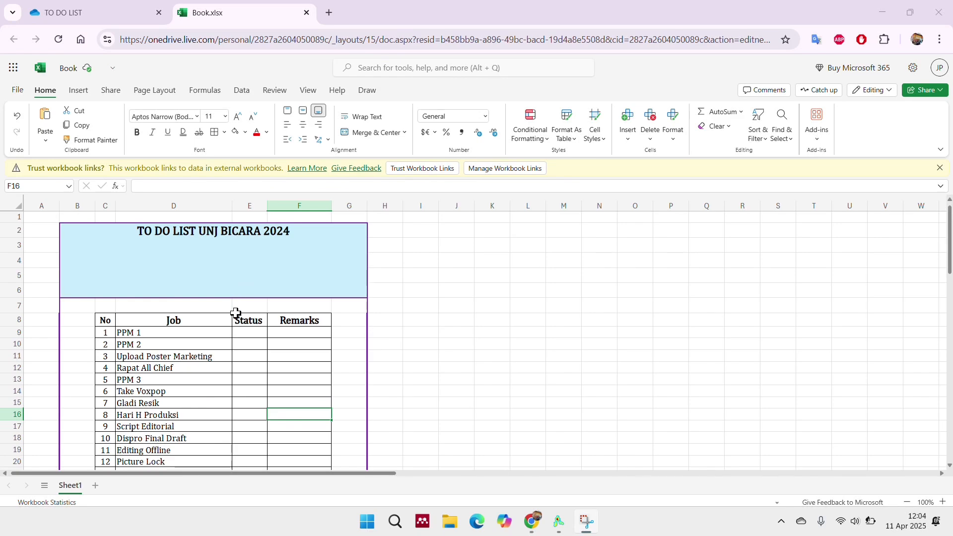
drag(244, 334, 253, 400)
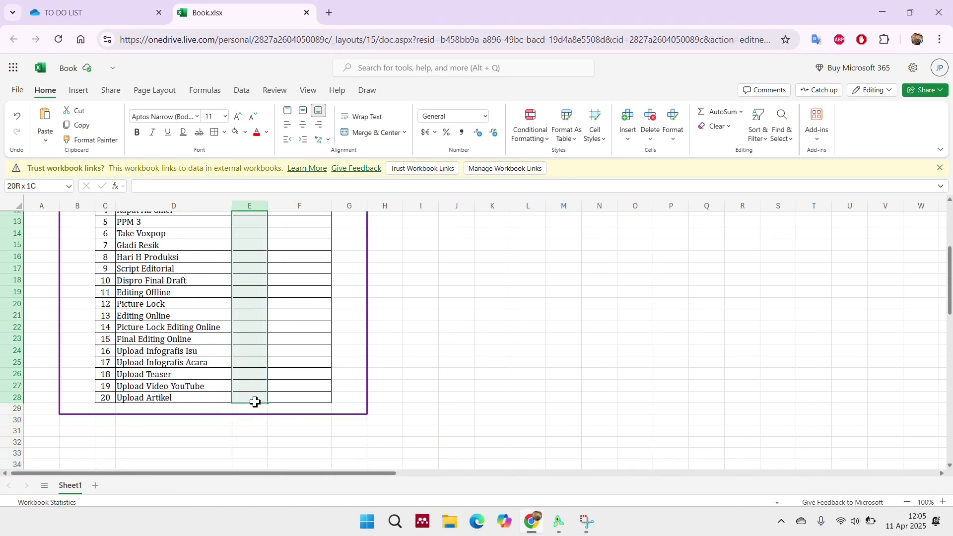
click(80, 97)
click(173, 132)
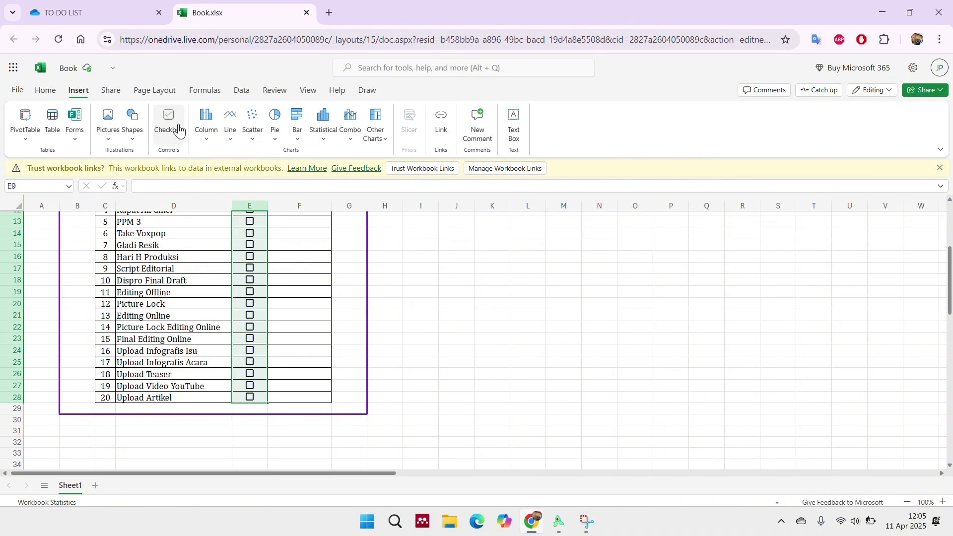
scroll(297, 322, up, 4)
click(288, 345)
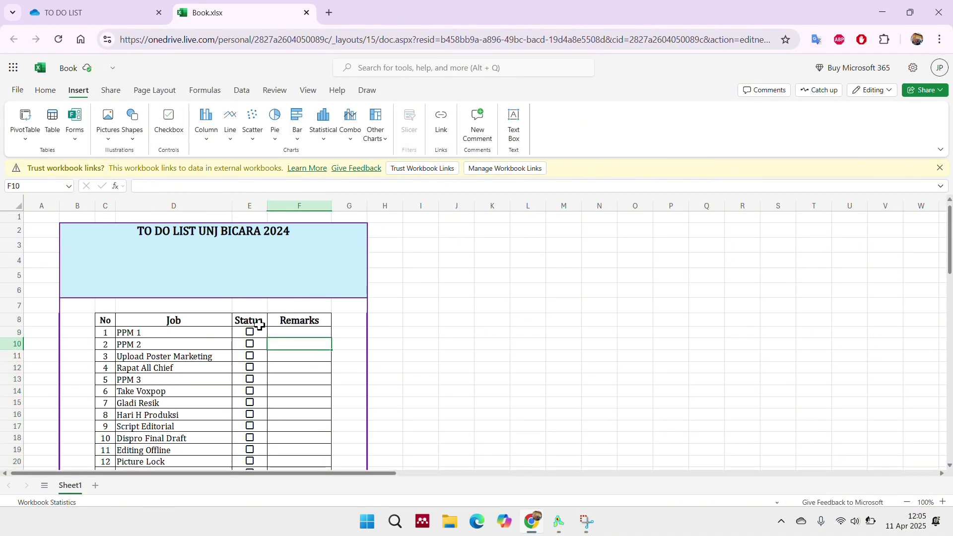
Test the PPM 1 status checkbox by ticking it and clearing it again
click(45, 91)
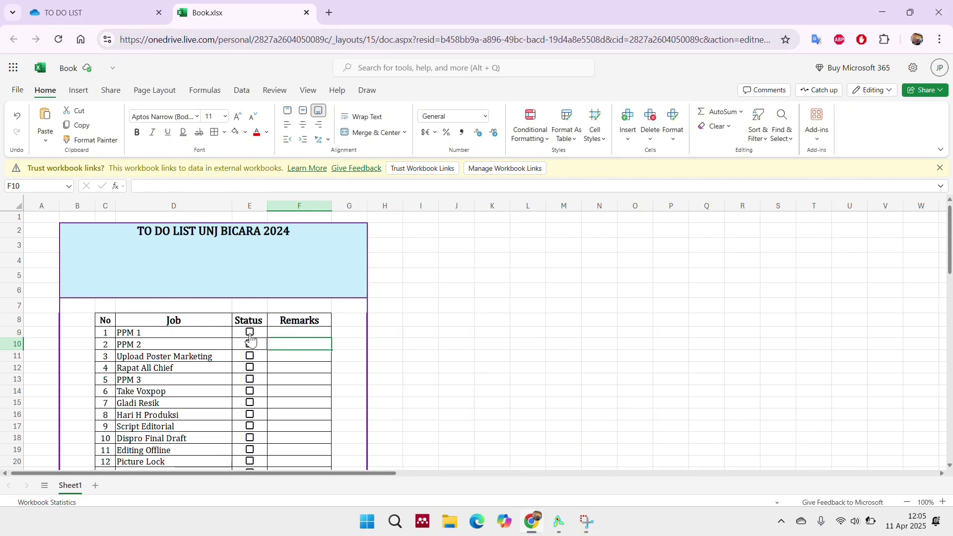
click(250, 333)
click(250, 339)
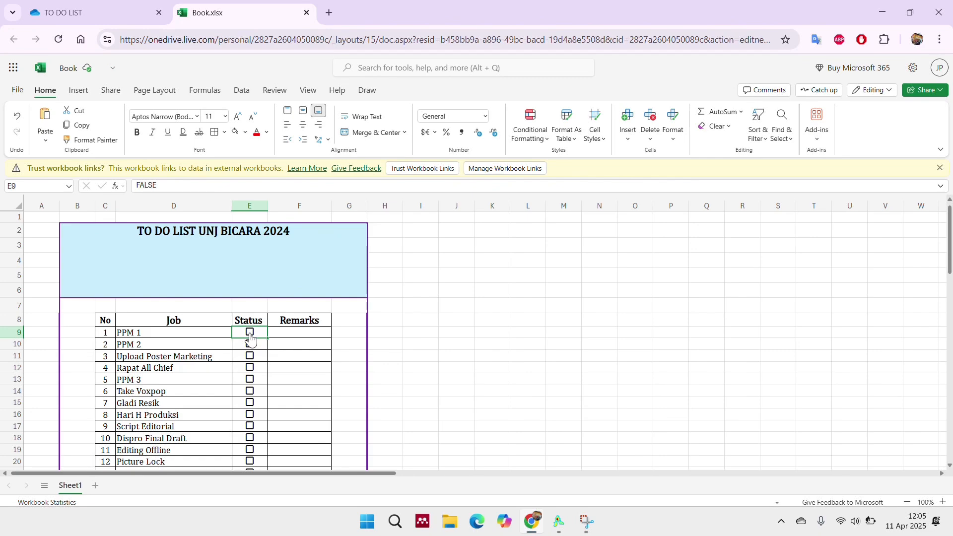
Add a conditional formatting rule to D9 with formula =$E$9, Stop if true and red fill with dark red text, and tick PPM 1's status
click(225, 336)
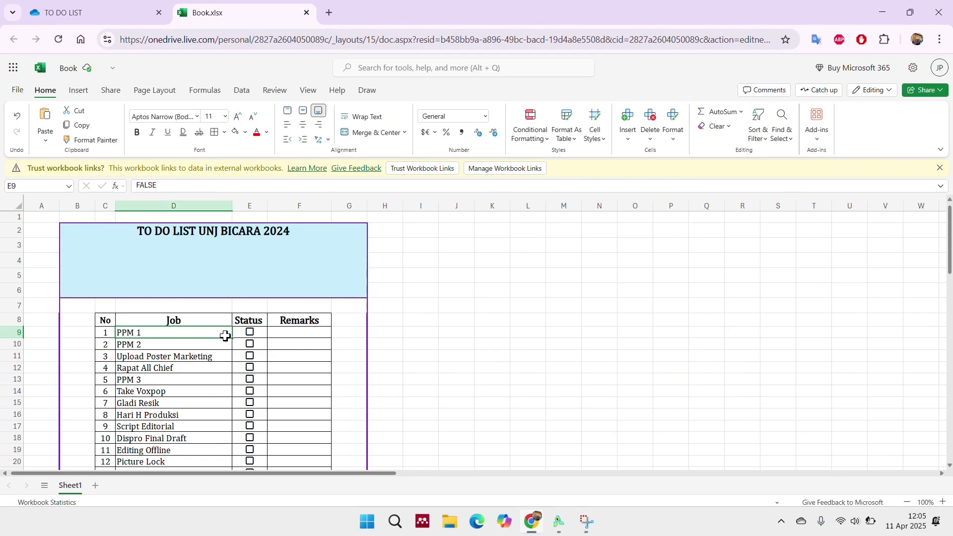
click(529, 148)
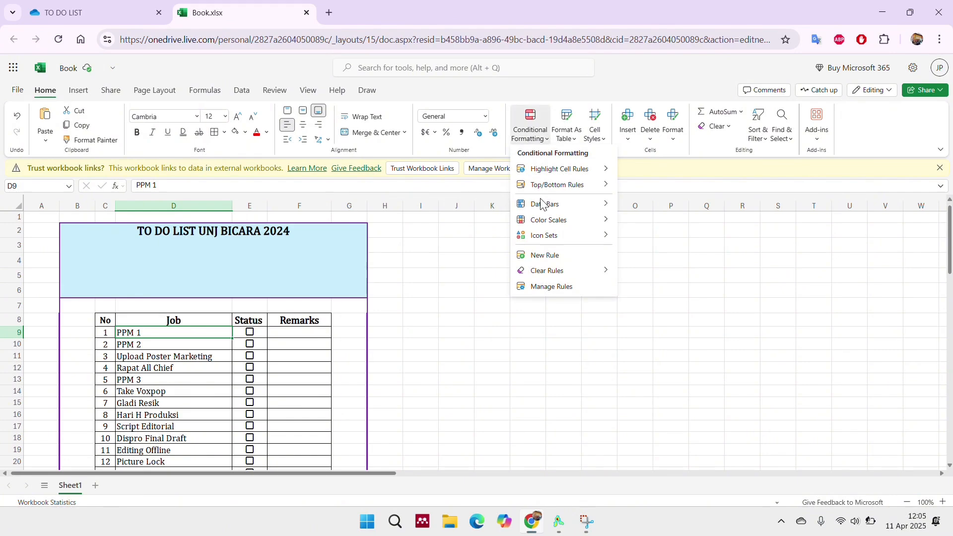
click(546, 254)
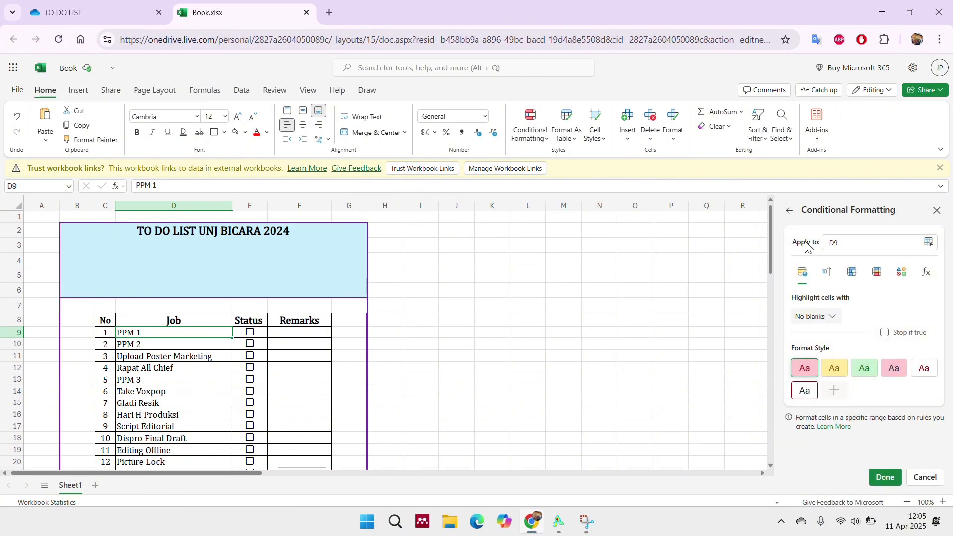
click(925, 277)
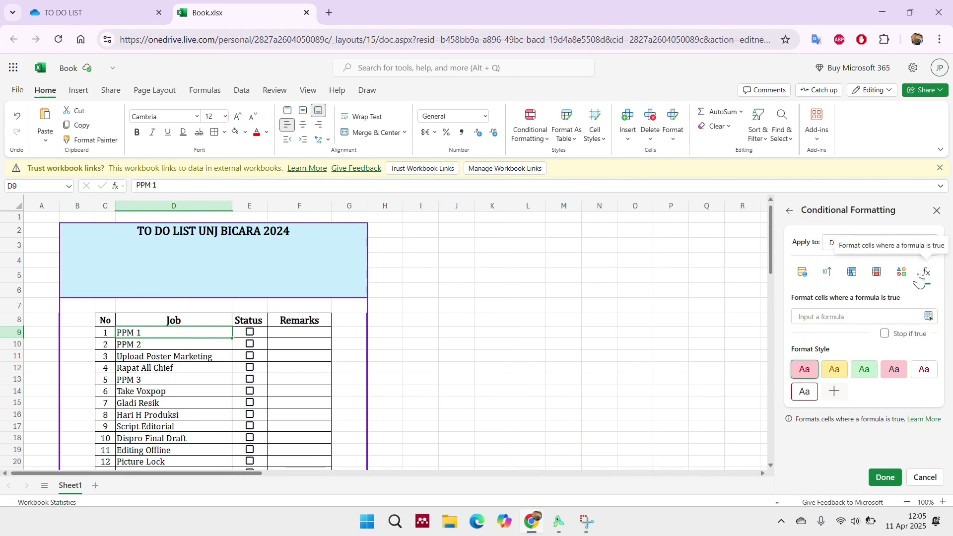
click(836, 316)
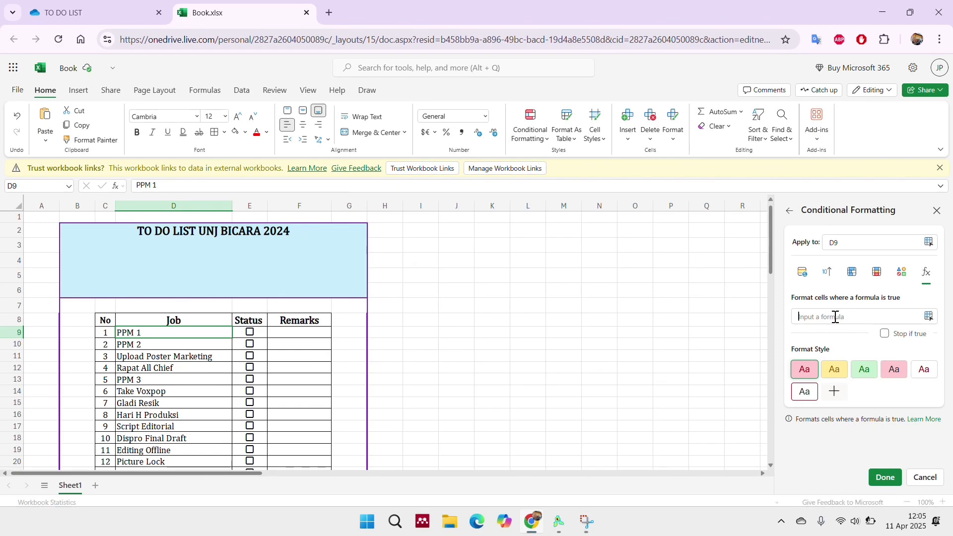
click(262, 334)
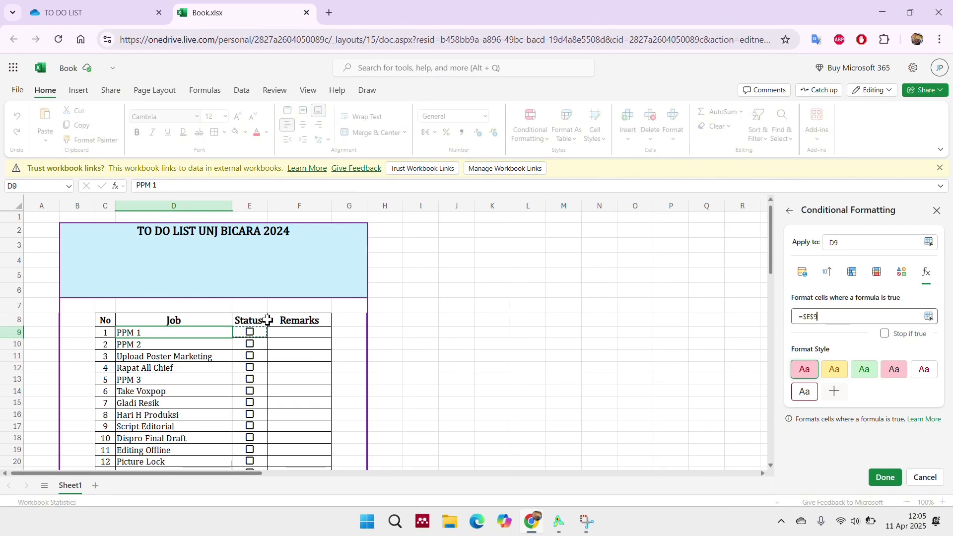
click(884, 334)
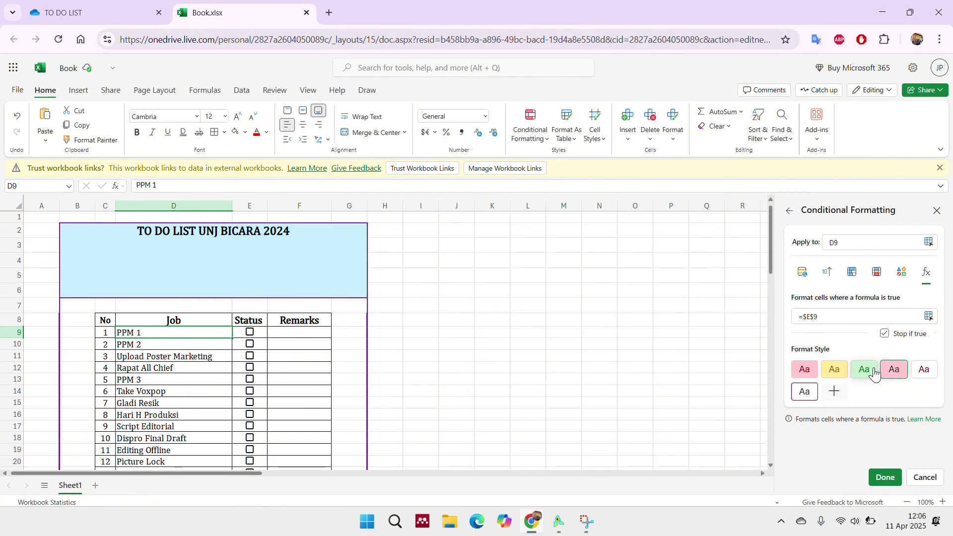
click(799, 371)
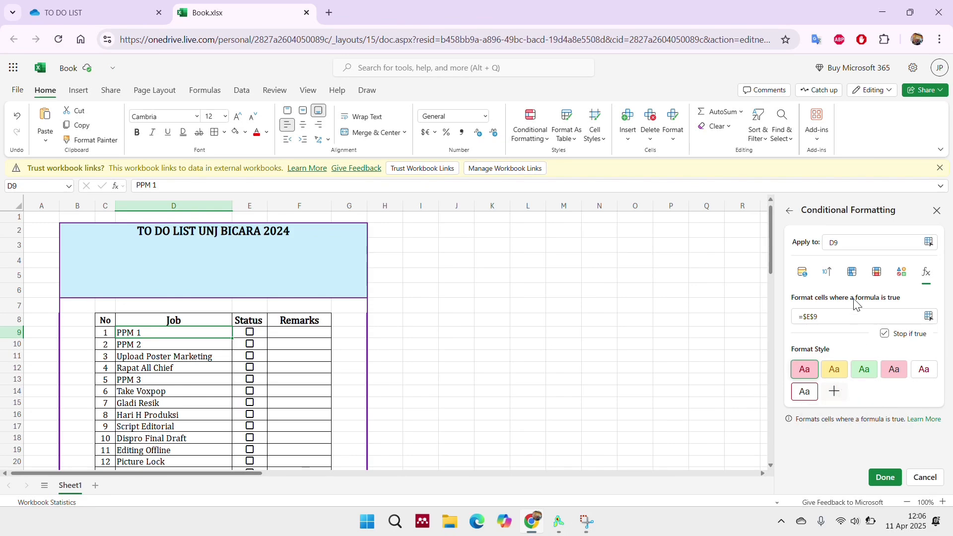
click(884, 477)
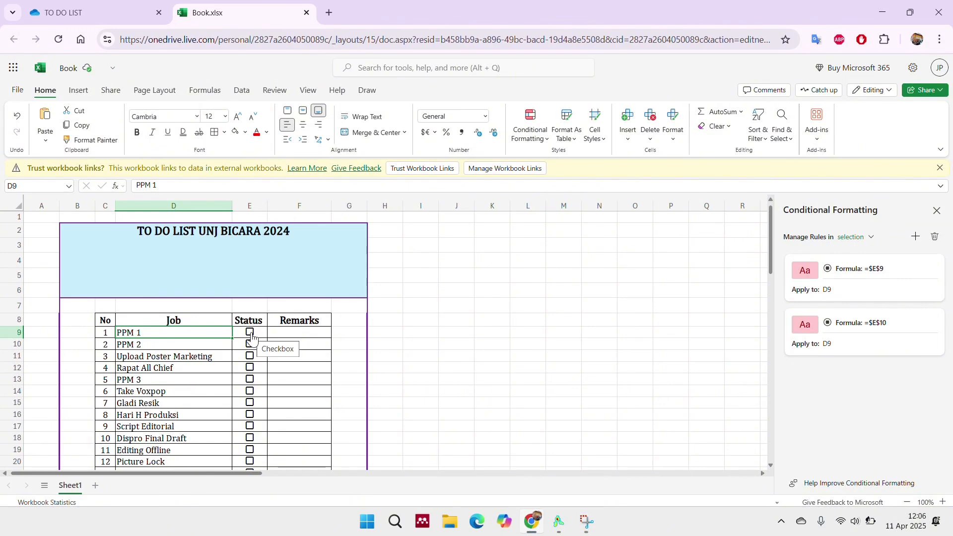
click(251, 333)
click(246, 348)
click(530, 130)
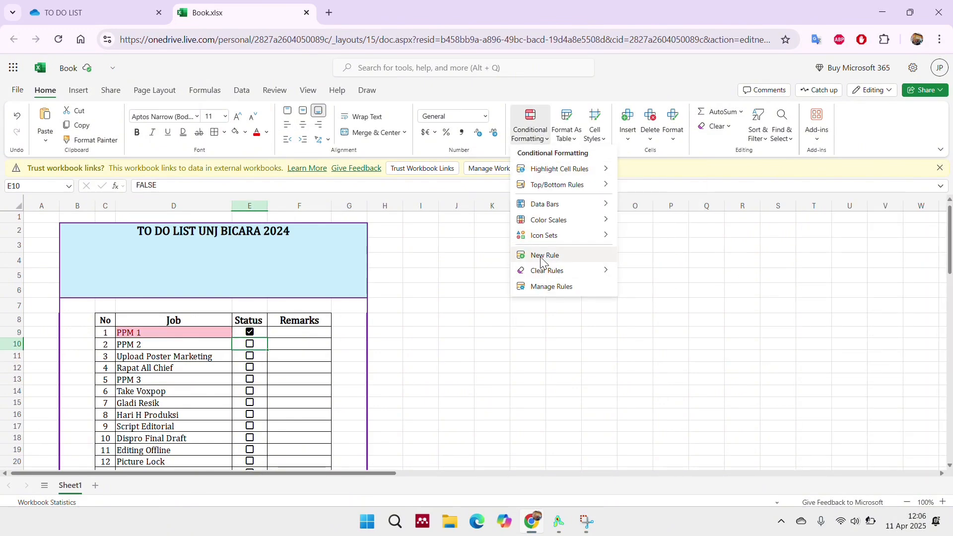
click(219, 342)
click(393, 366)
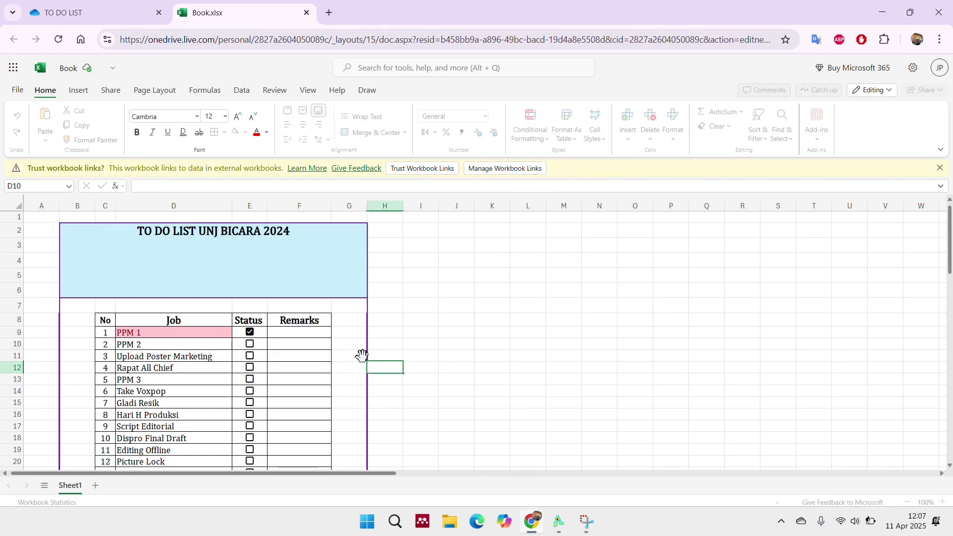
Add a conditional formatting rule to D10 with formula =$E$10, Stop if true and red fill with dark red text, and tick PPM 2's status
click(225, 342)
click(541, 132)
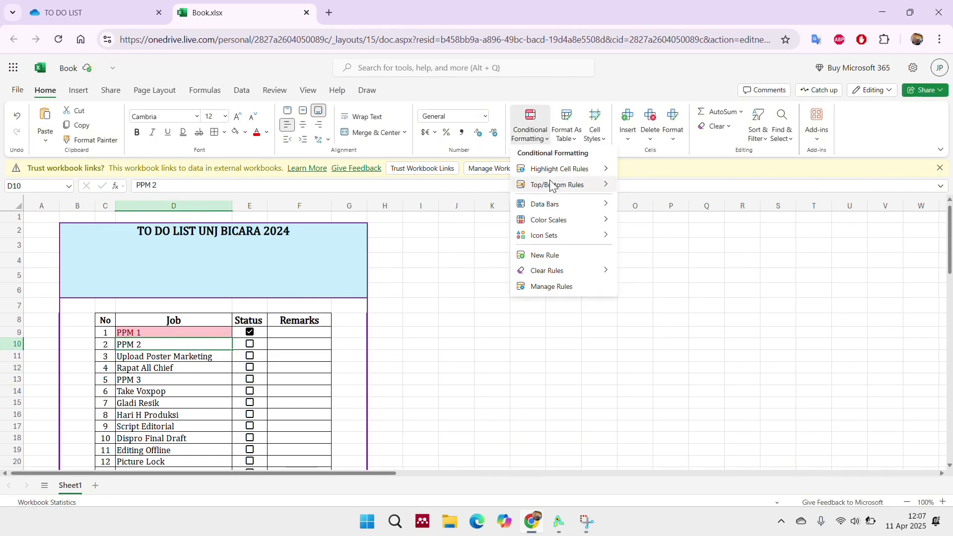
click(551, 256)
click(925, 272)
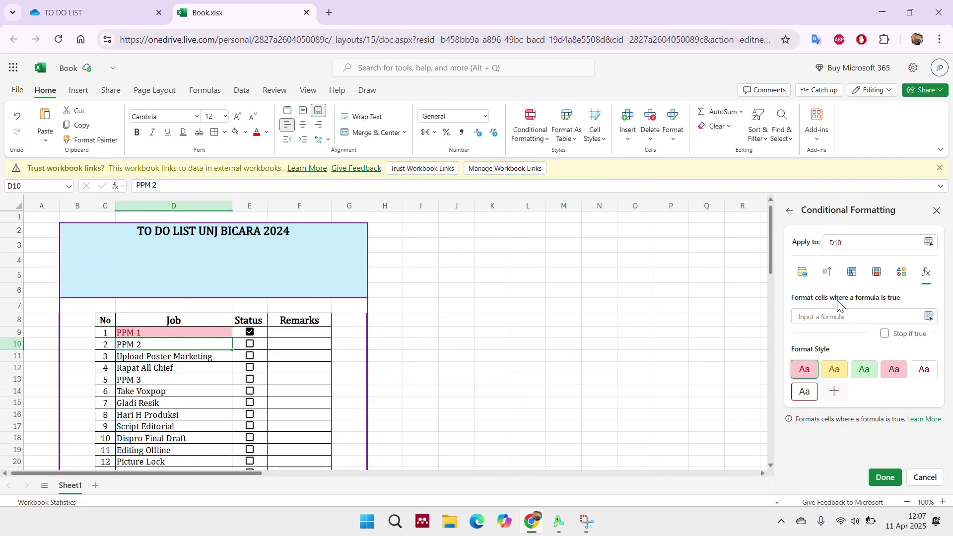
click(250, 343)
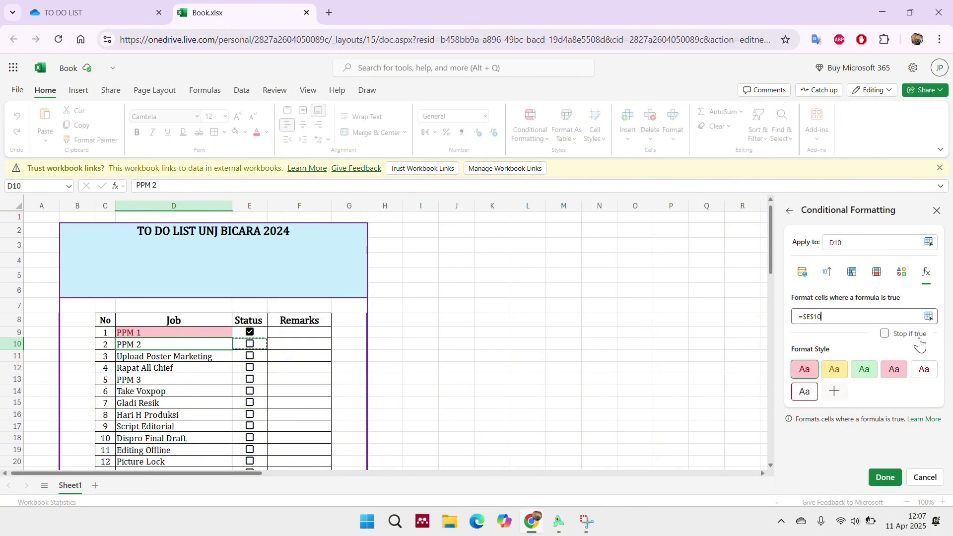
click(885, 333)
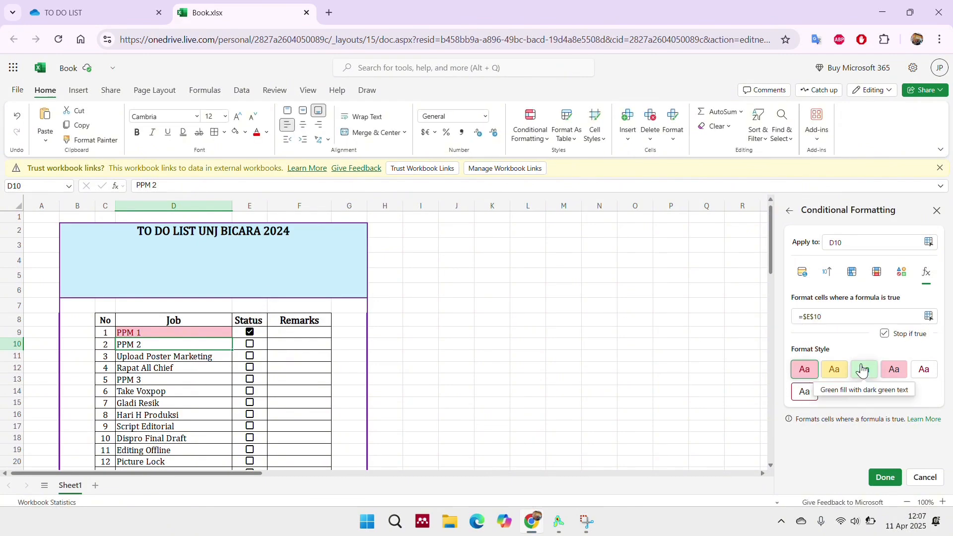
click(884, 477)
click(254, 343)
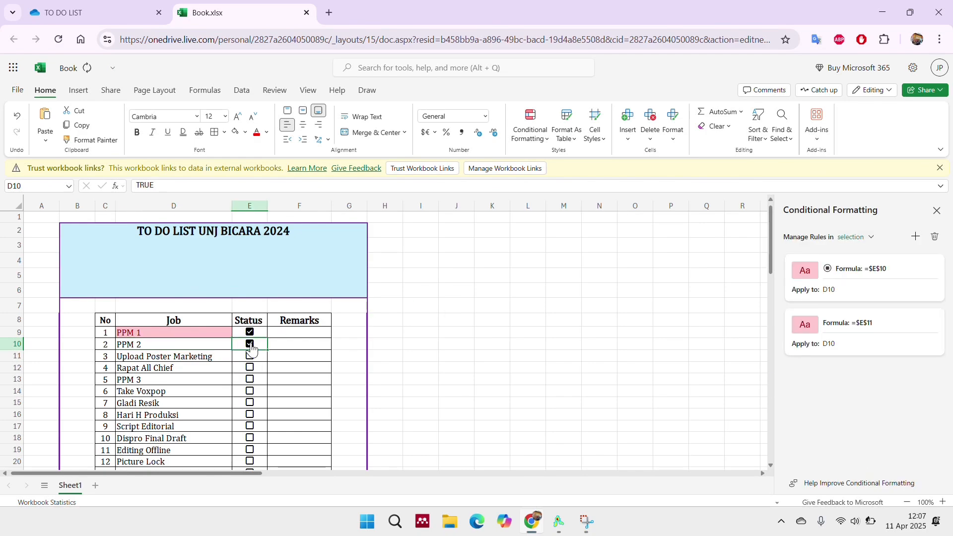
click(934, 212)
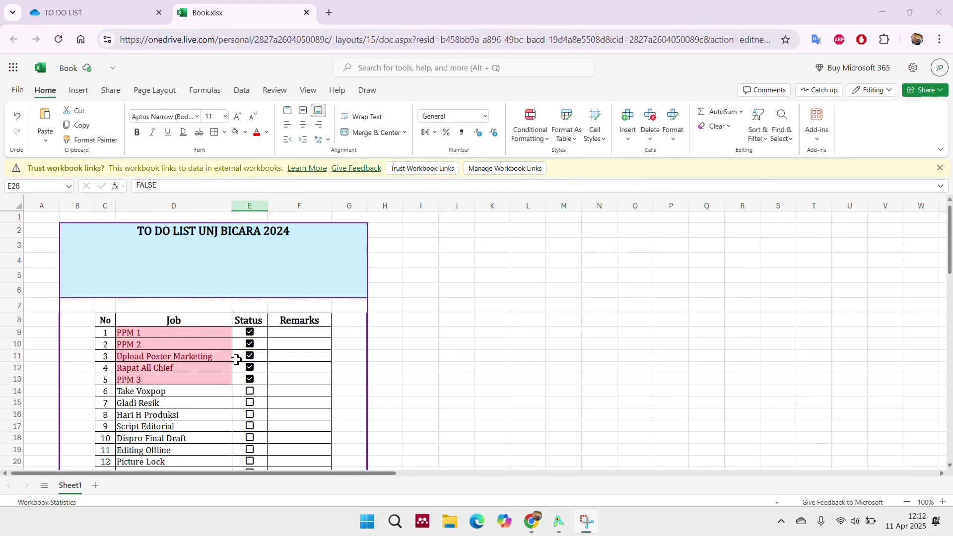
Test the status checkboxes of Upload Artikel and Upload Video YouTube by ticking each one and clearing it again
scroll(219, 365, down, 3)
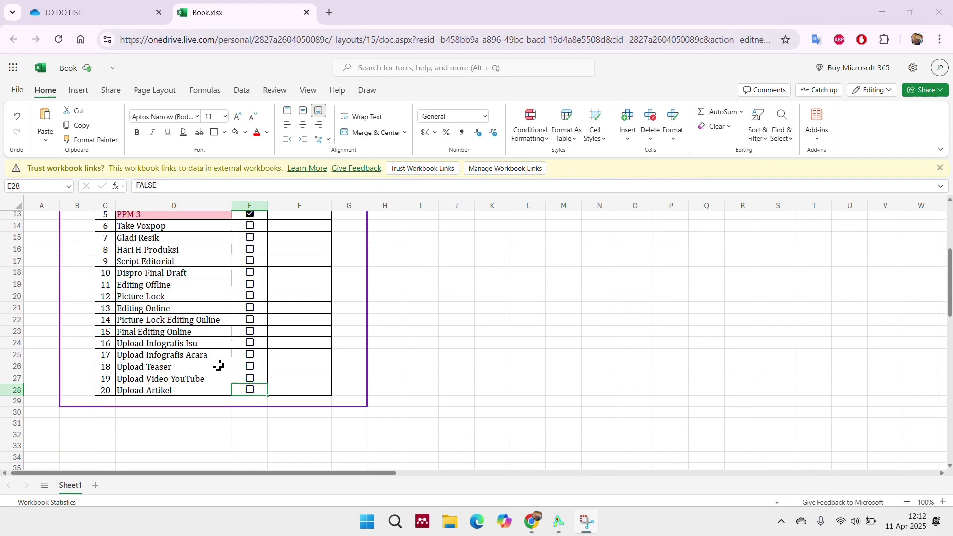
click(250, 392)
click(250, 392)
click(250, 380)
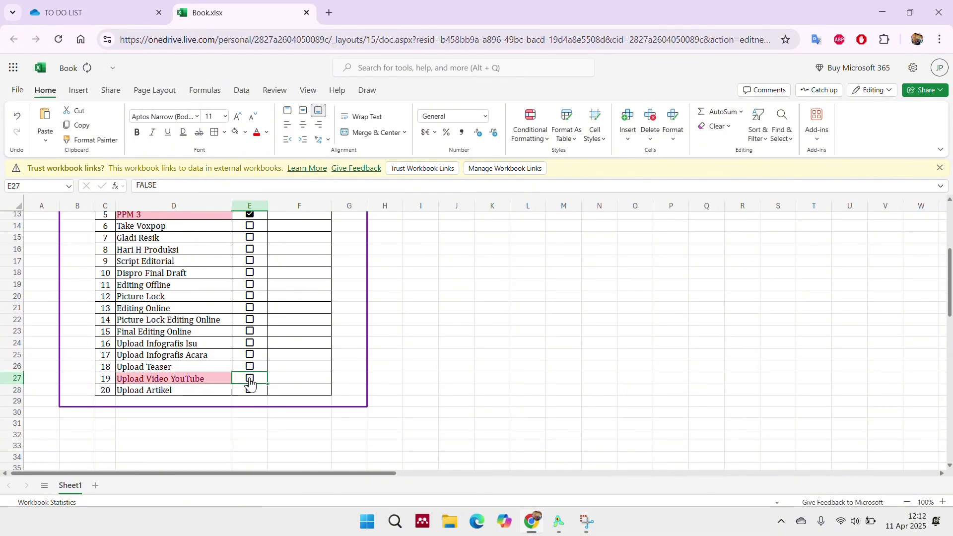
click(249, 379)
scroll(249, 381, up, 4)
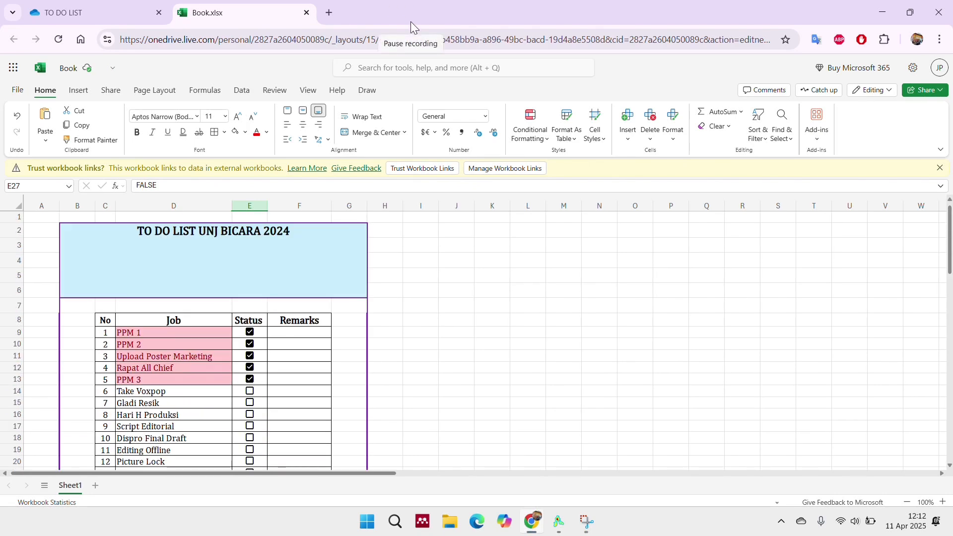
Examine the TOTAL JOB, PENDING and COMPLETED summary boxes in the sample TO DO LIST workbook and return to Book.xlsx
click(125, 4)
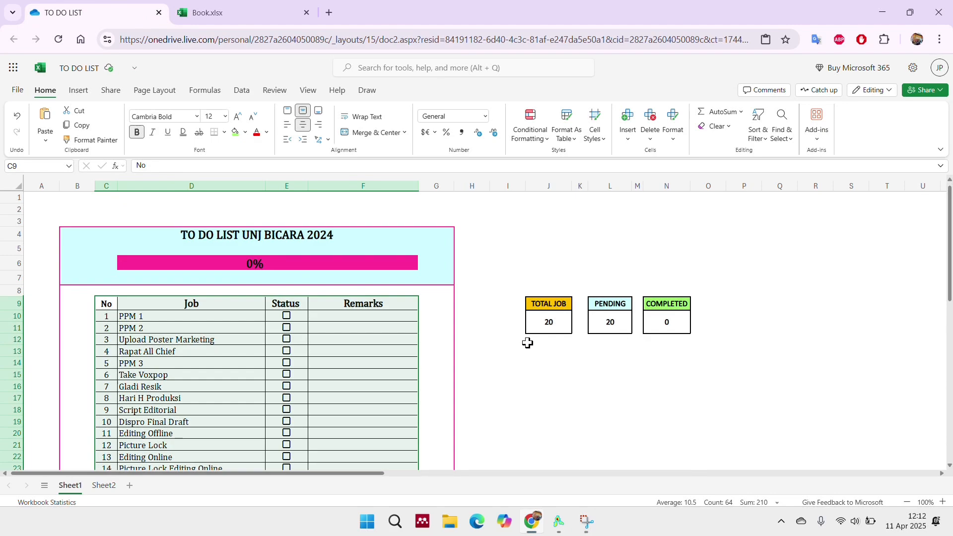
click(548, 341)
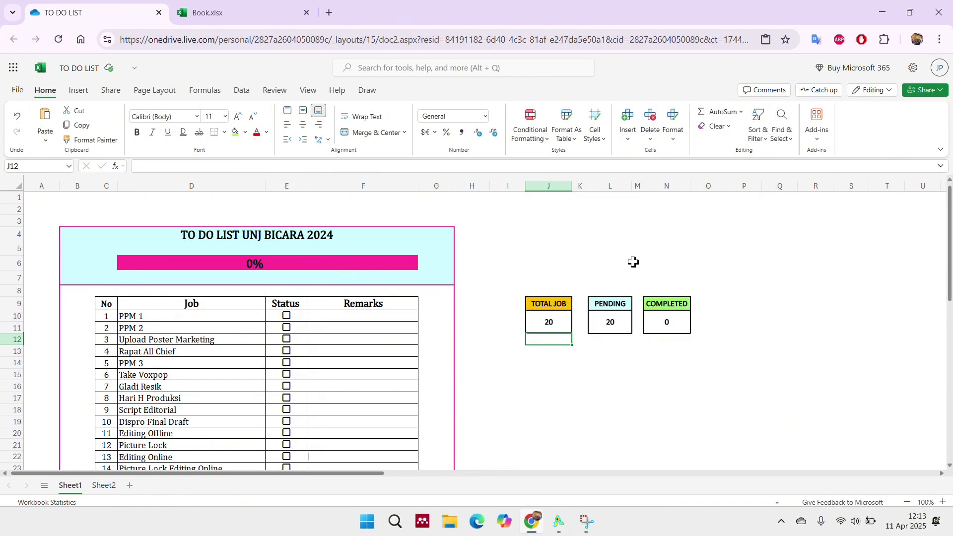
key(ctrl+Tab)
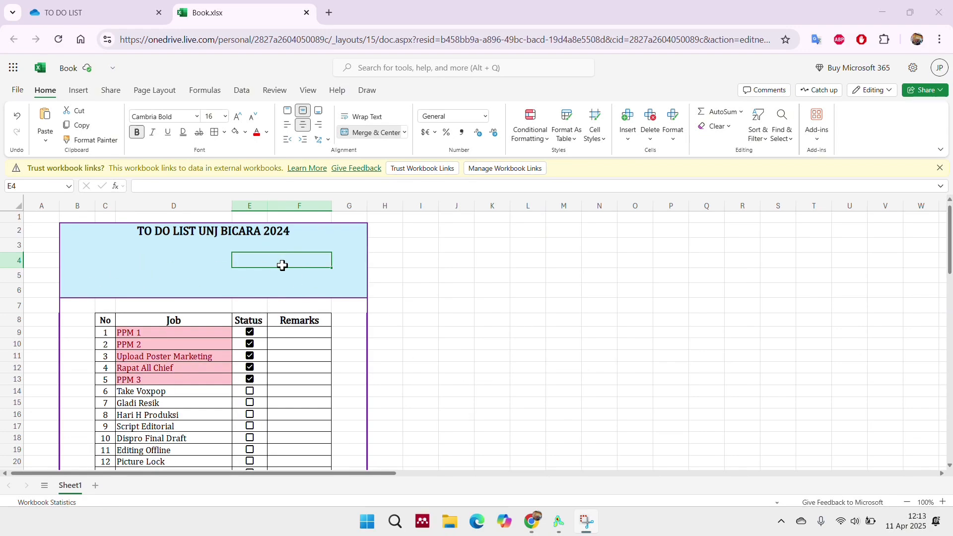
click(387, 261)
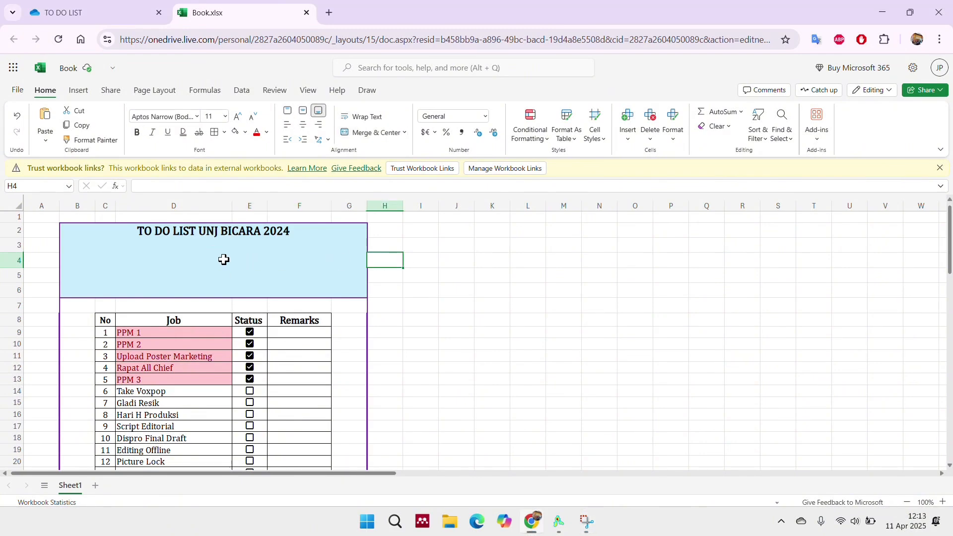
click(453, 339)
click(500, 347)
click(493, 361)
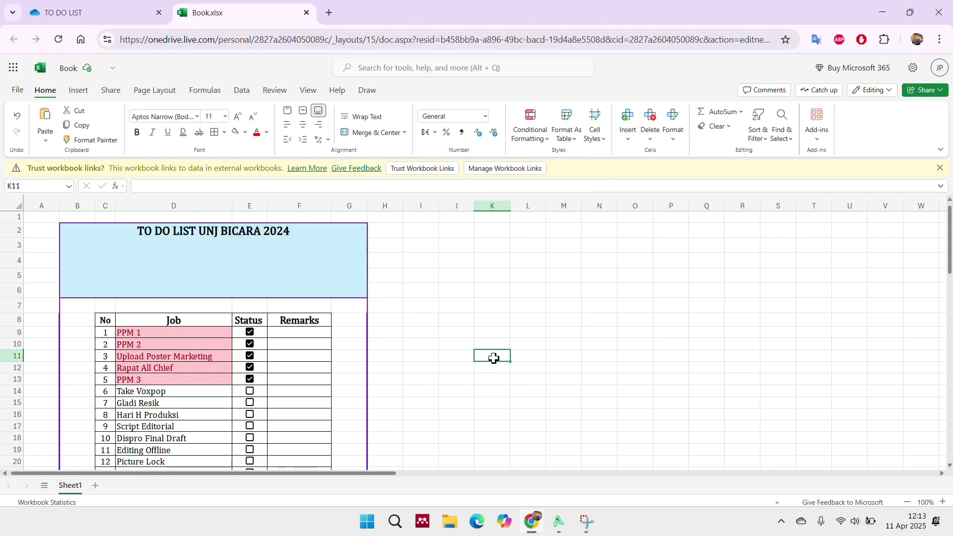
click(465, 322)
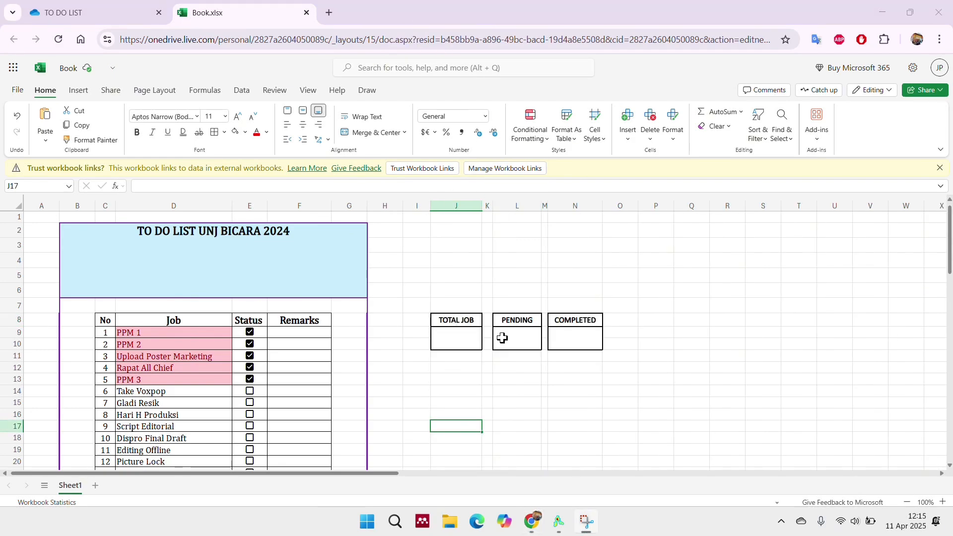
Fill the TOTAL JOB header cell with standard yellow and the PENDING header cell with standard red
click(459, 320)
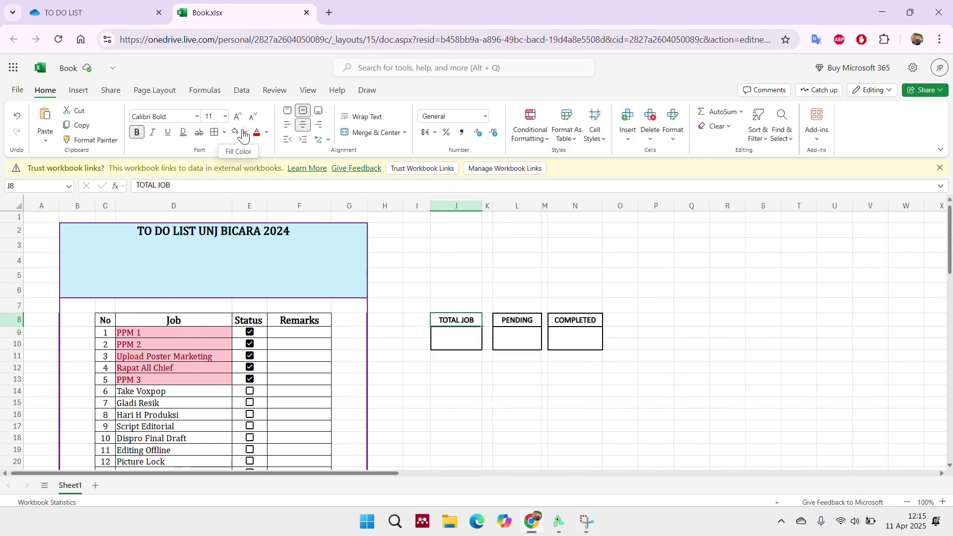
click(245, 132)
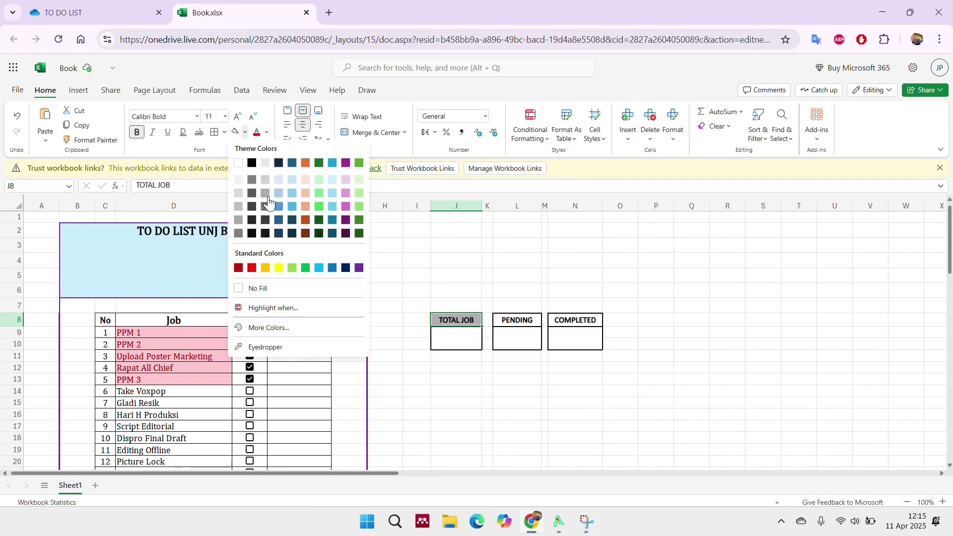
click(279, 268)
click(507, 320)
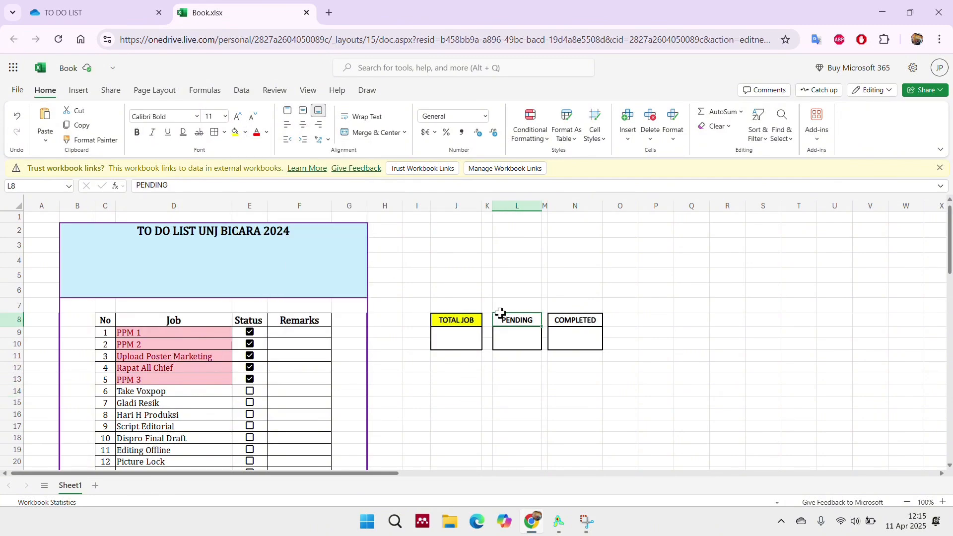
click(245, 132)
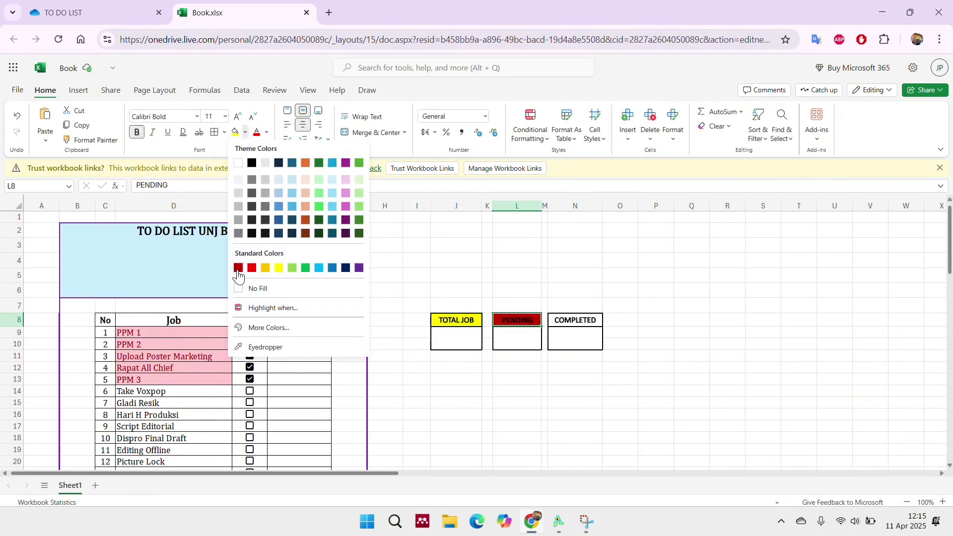
click(253, 270)
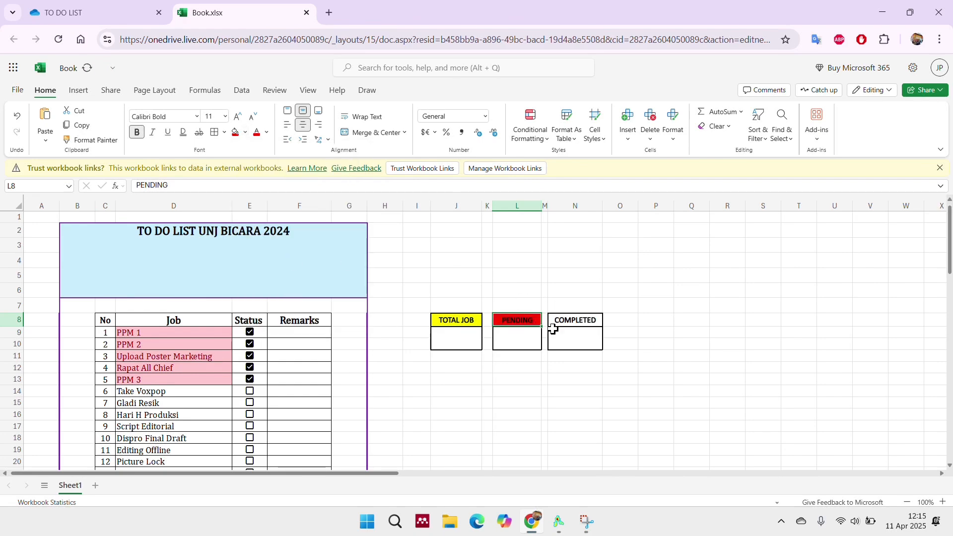
Fill the COMPLETED header cell with the custom green color 23f798
click(551, 320)
click(245, 132)
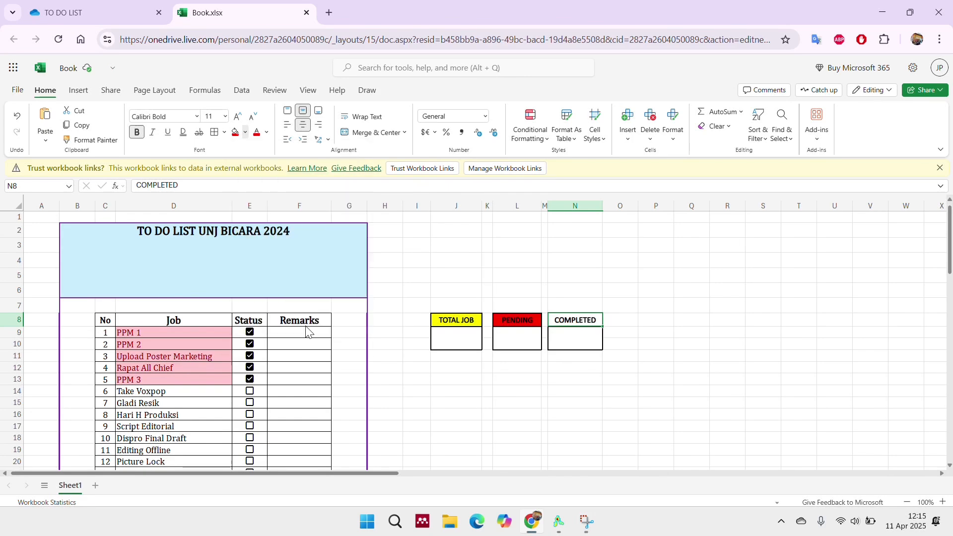
click(304, 327)
drag(440, 330, 448, 330)
click(541, 172)
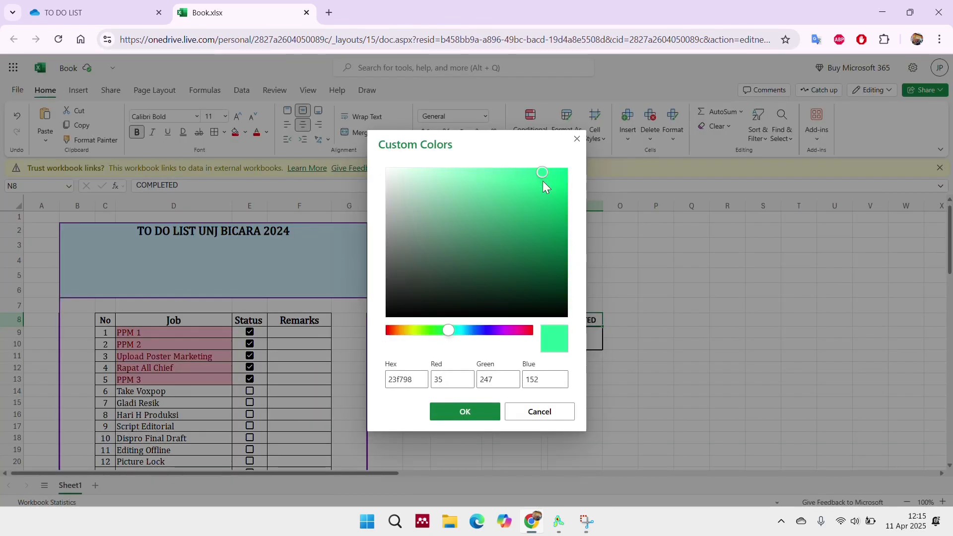
click(466, 414)
click(479, 404)
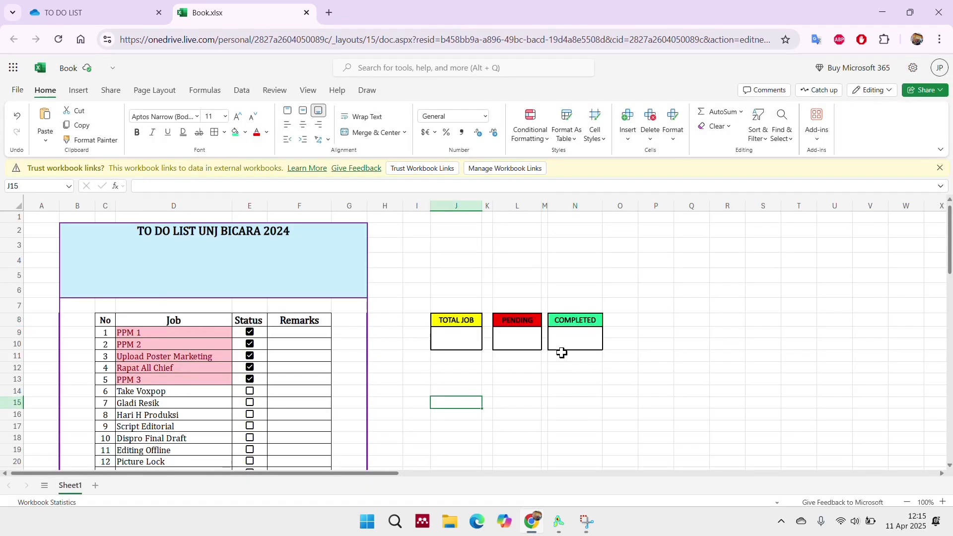
Define the custom green fill 4dff40 on J15, undo it there, and apply that green to the COMPLETED header cell
click(244, 140)
click(254, 361)
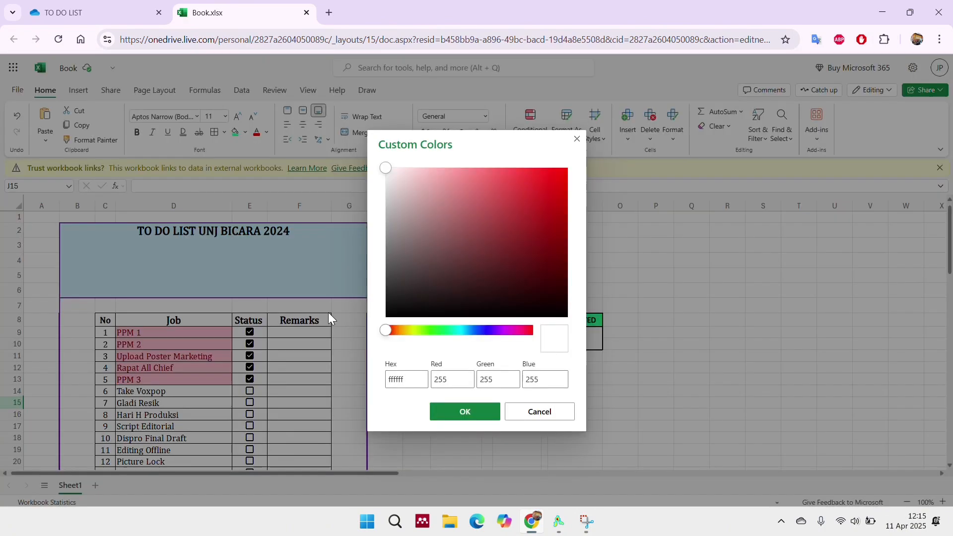
click(434, 330)
click(522, 168)
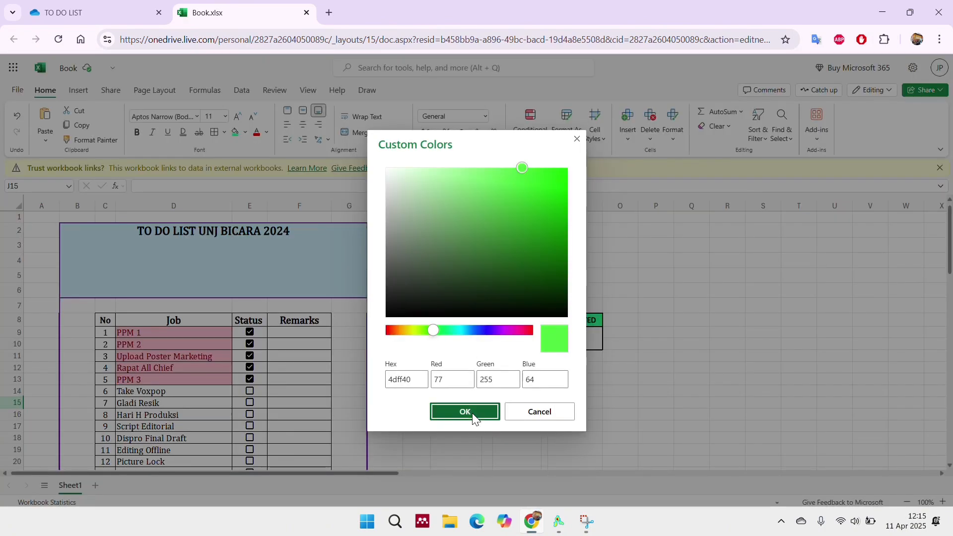
click(473, 416)
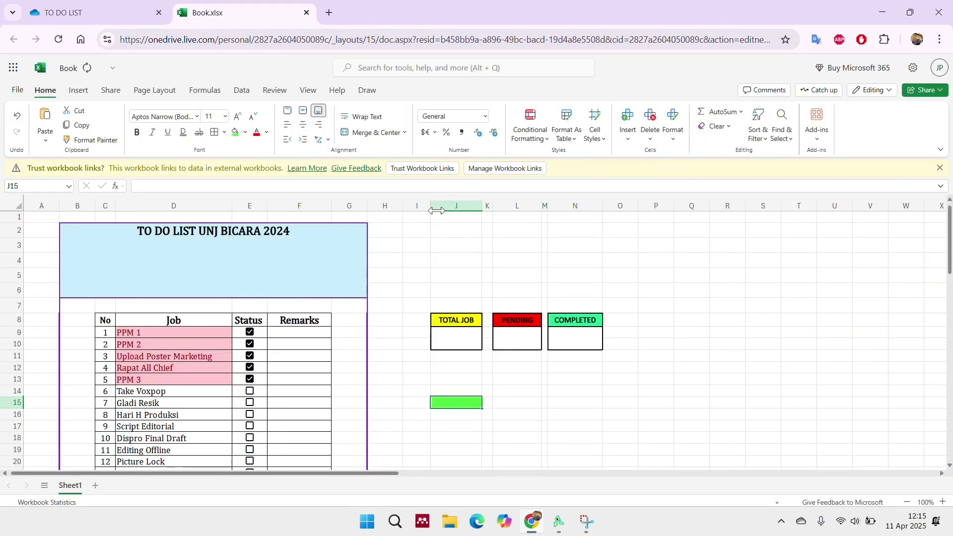
key(ctrl+z)
click(565, 319)
click(237, 132)
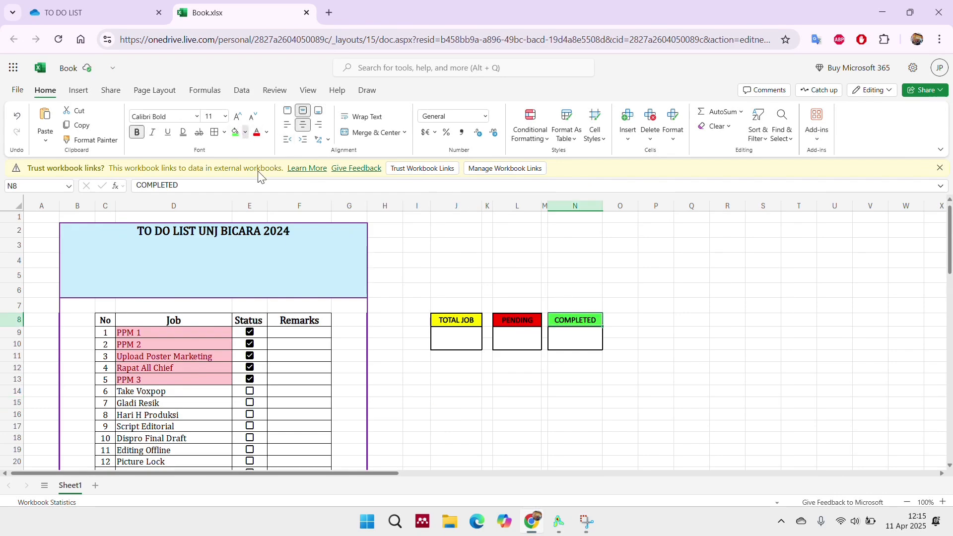
click(245, 132)
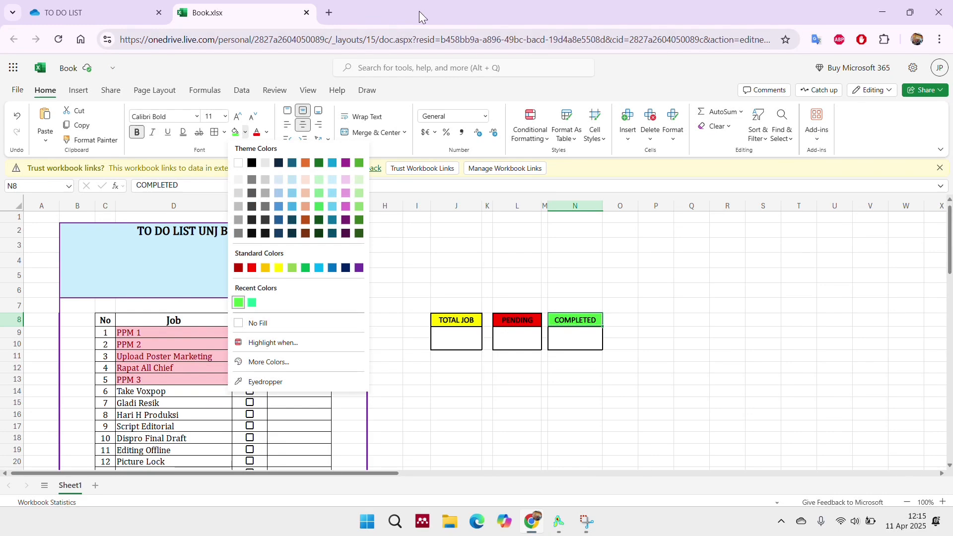
click(414, 23)
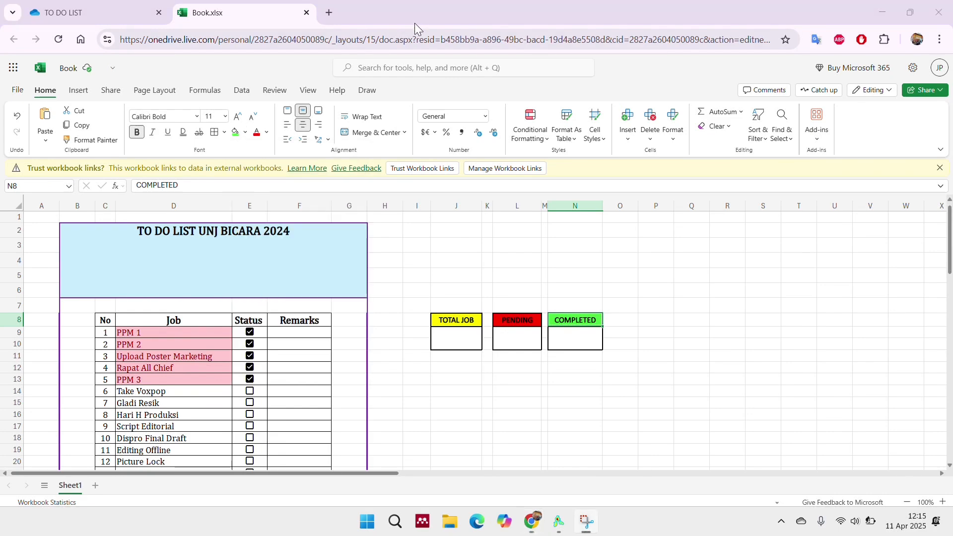
Enter =COUNTA(D9:D28) in the cell under TOTAL JOB to count all listed jobs
double_click(464, 339)
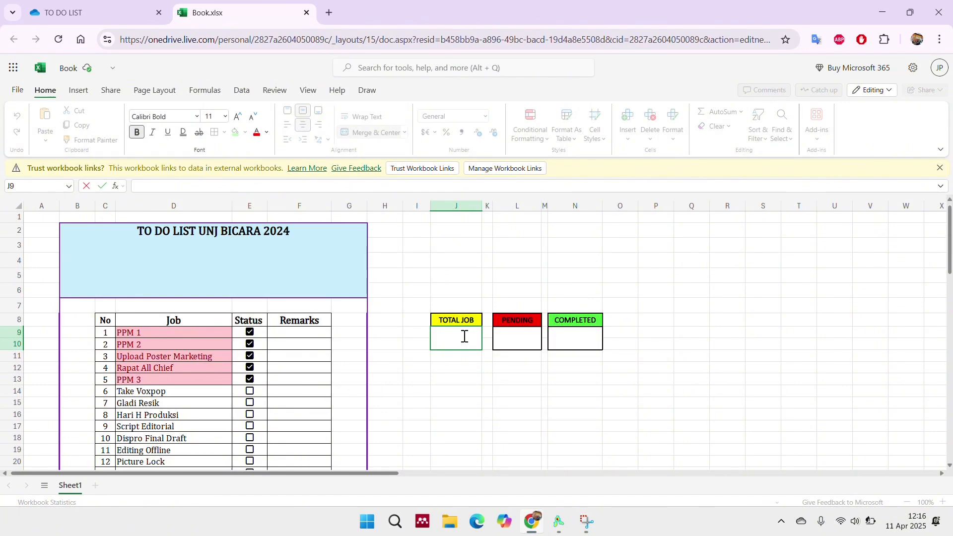
click(411, 23)
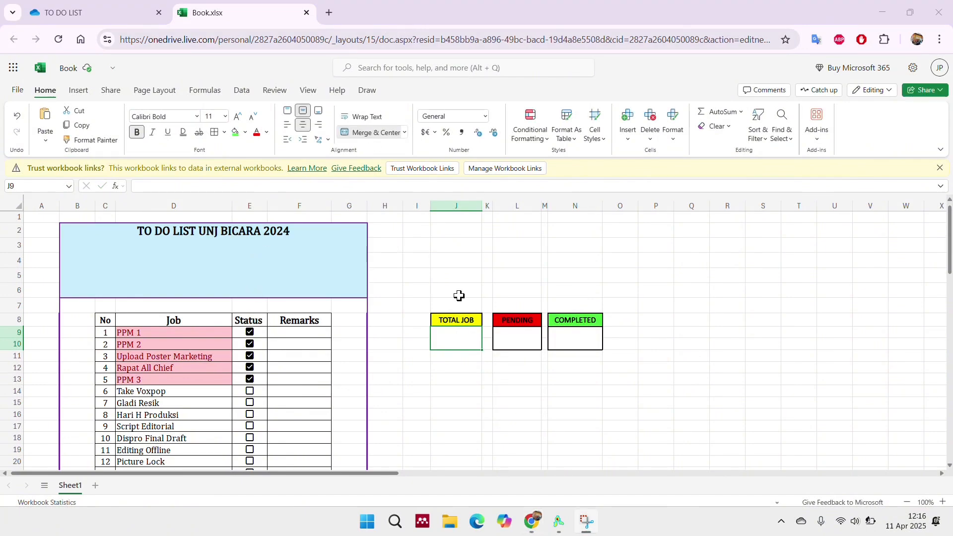
click(466, 336)
text(=)
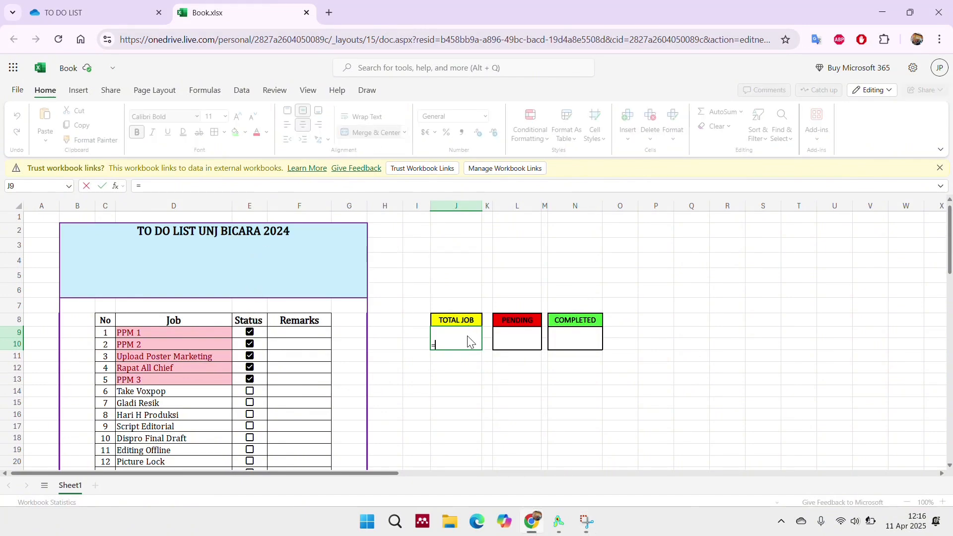
text(count)
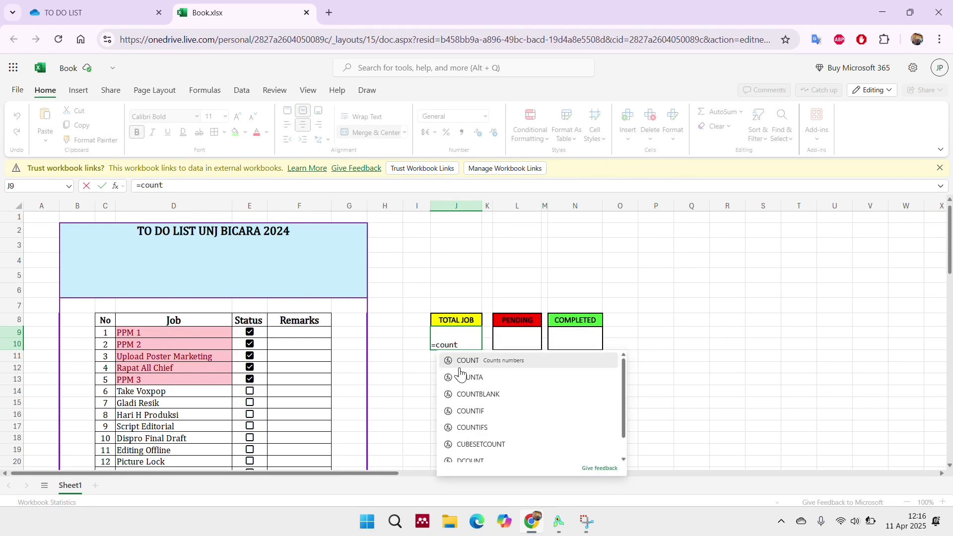
click(468, 377)
drag(214, 331, 199, 475)
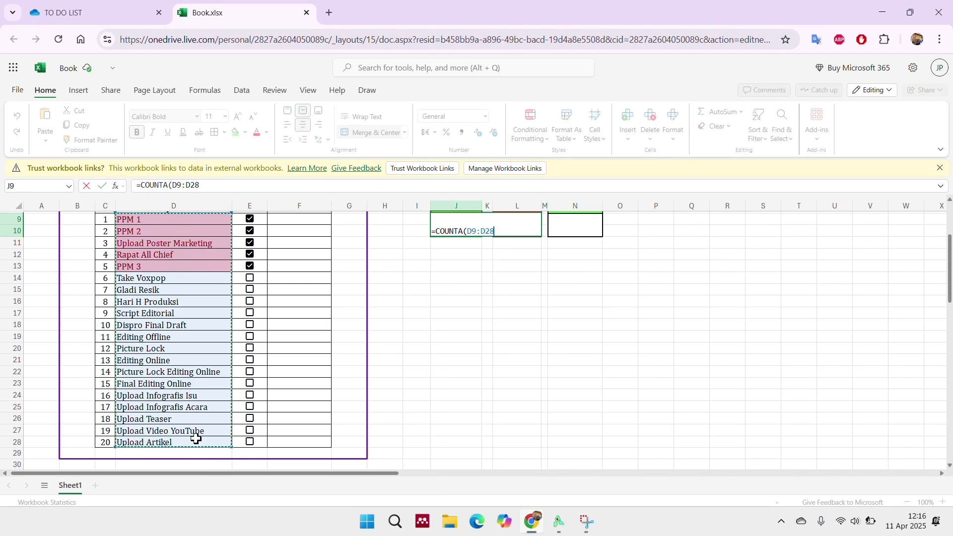
key(Return)
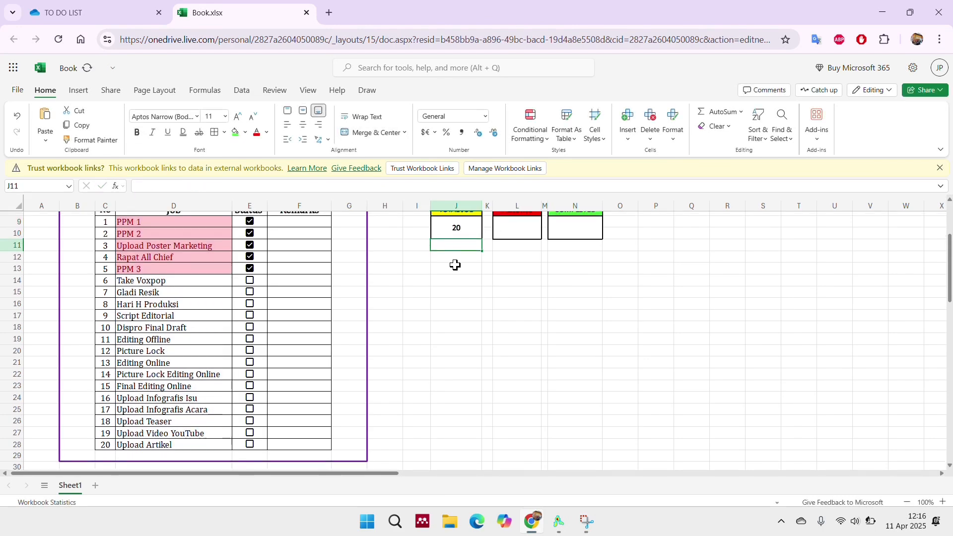
scroll(453, 263, up, 3)
click(456, 337)
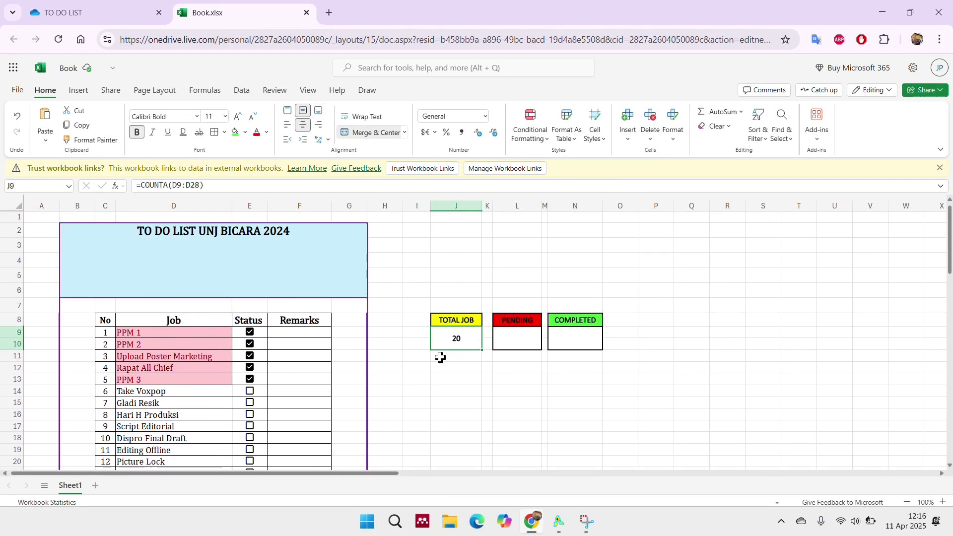
Enter a COUNTIF formula under PENDING that counts the FALSE status checkboxes in E9:E28
click(495, 339)
text(=count)
click(543, 410)
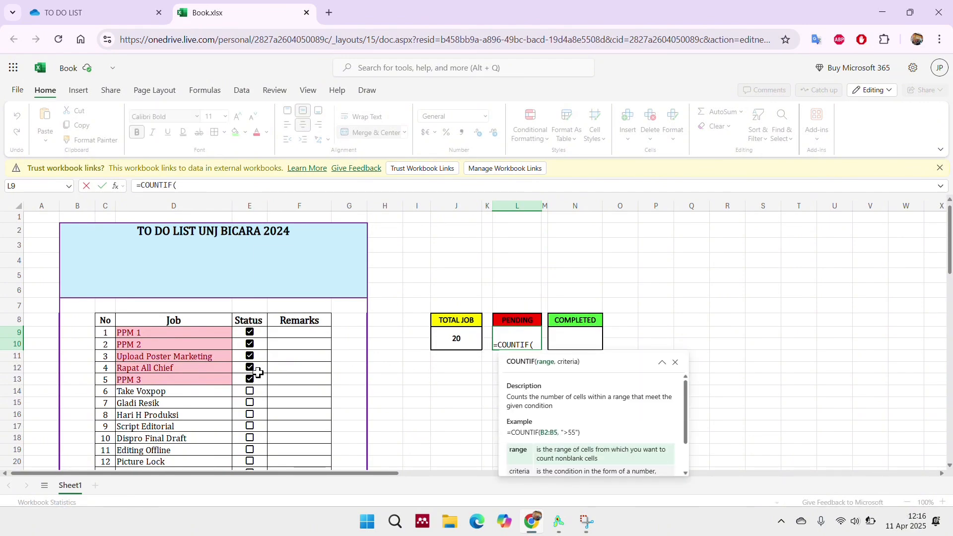
drag(260, 335, 250, 442)
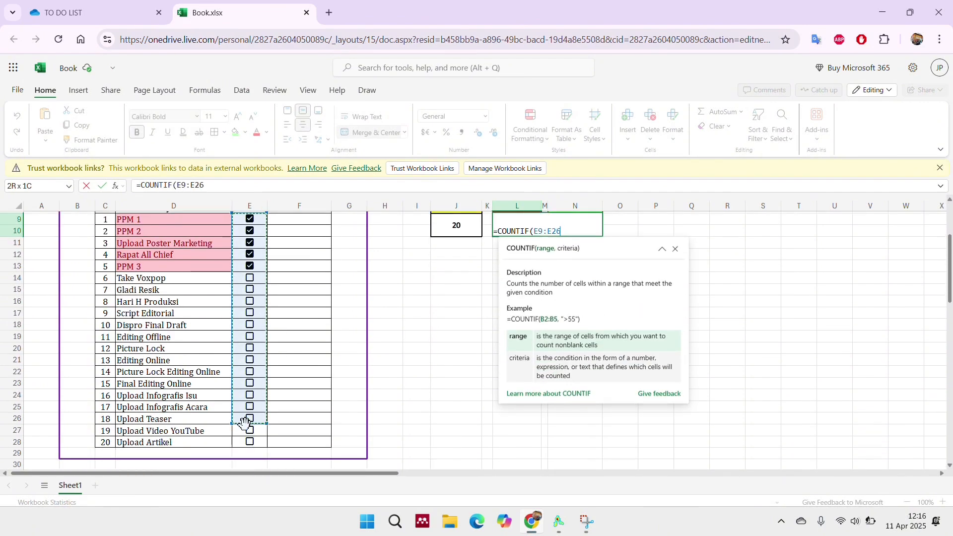
text(,)
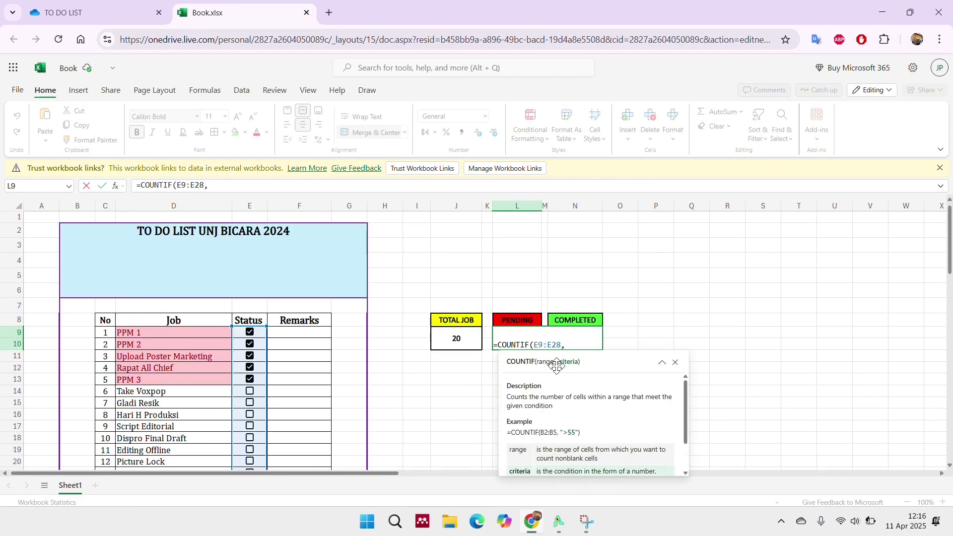
text( FALSE)
key(BackSpace)
text())
key(Return)
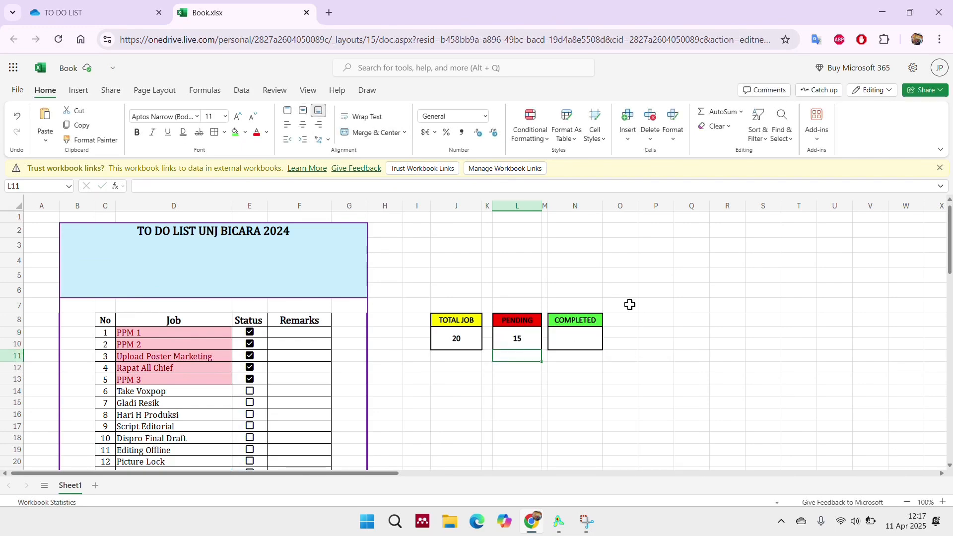
scroll(245, 400, down, 4)
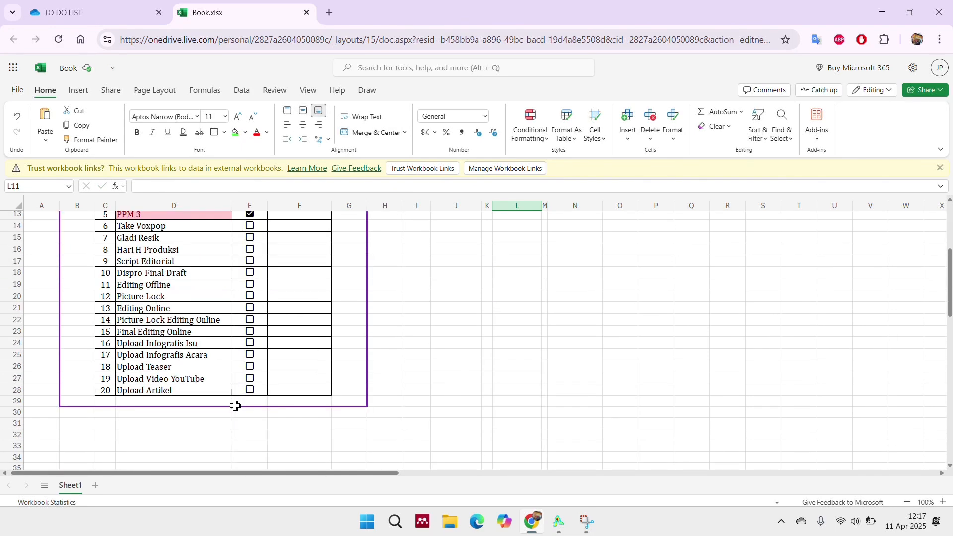
scroll(246, 396, up, 4)
click(155, 378)
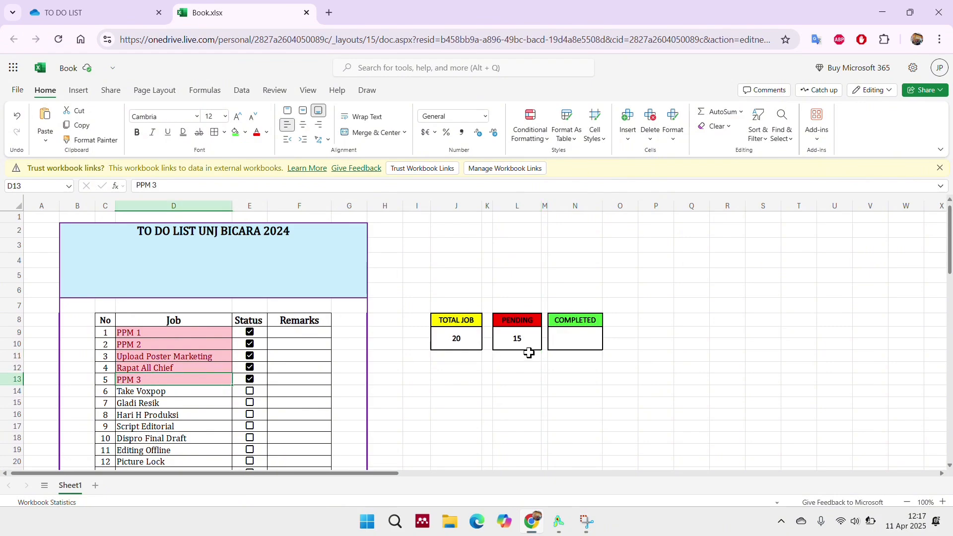
Enter =COUNTIF(E9:E28,TRUE) in the cell under COMPLETED to count the ticked status checkboxes
click(576, 342)
text(=COUN)
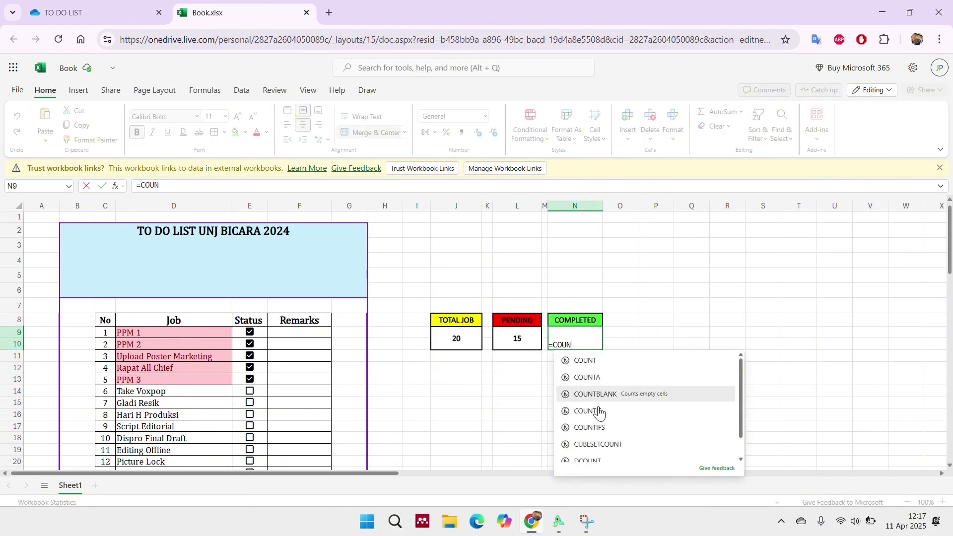
click(599, 412)
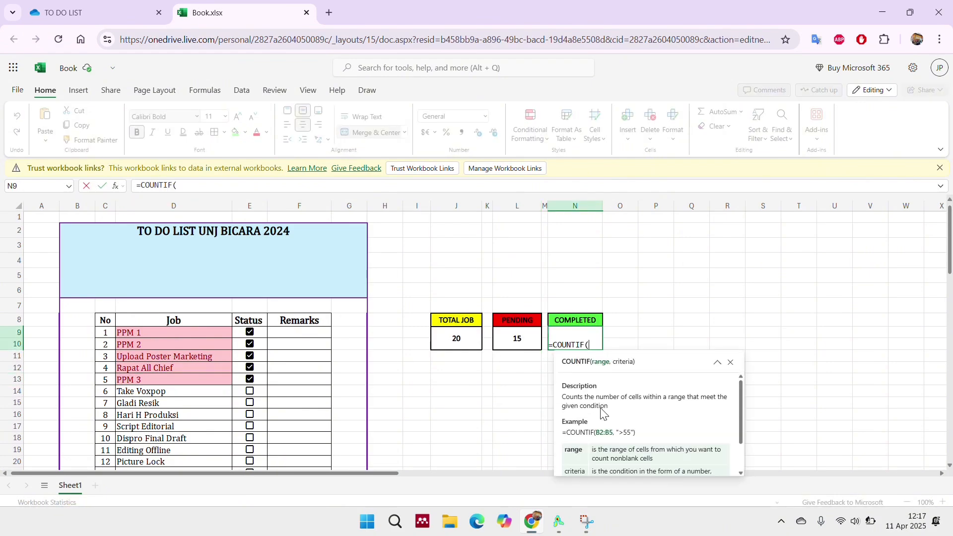
drag(257, 334, 252, 441)
scroll(609, 292, up, 3)
text(,TRUE))
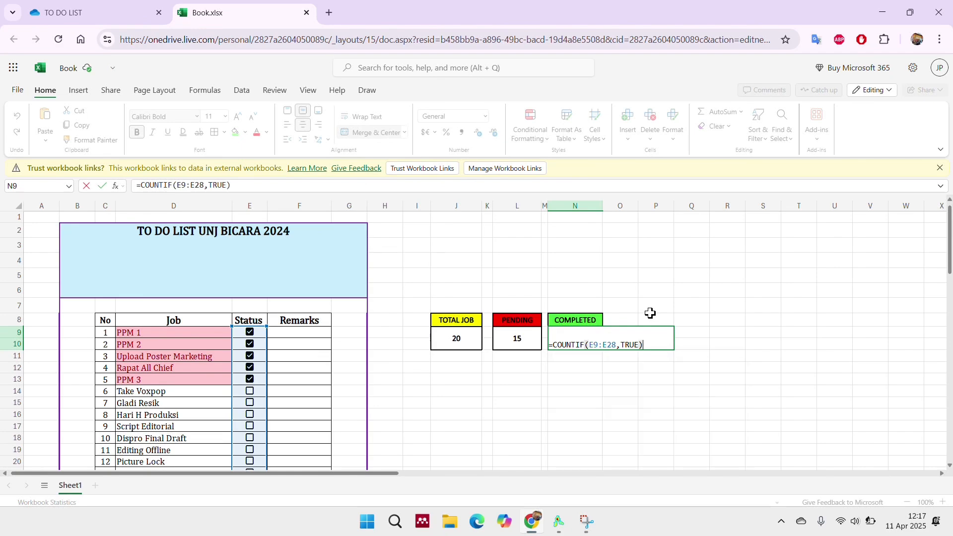
key(Return)
click(576, 342)
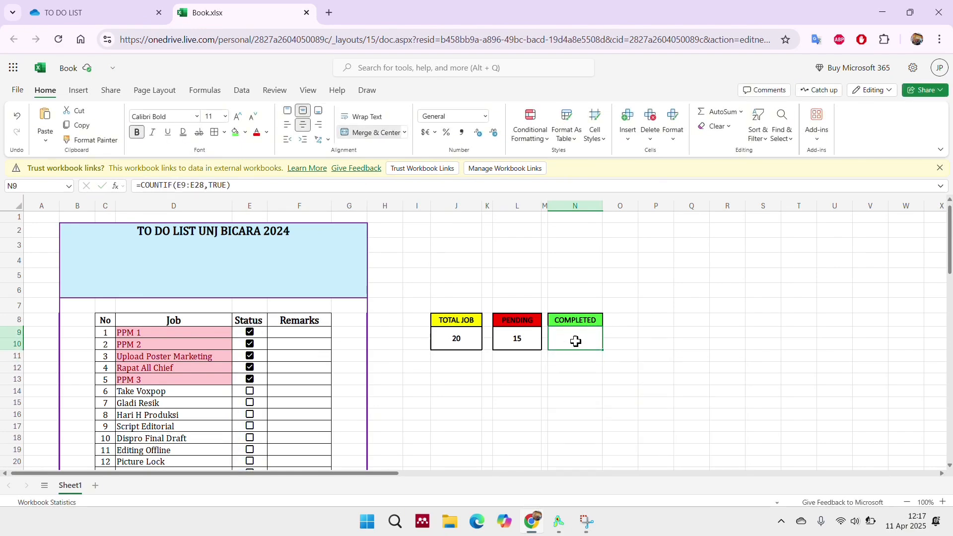
scroll(171, 418, down, 4)
scroll(170, 396, up, 4)
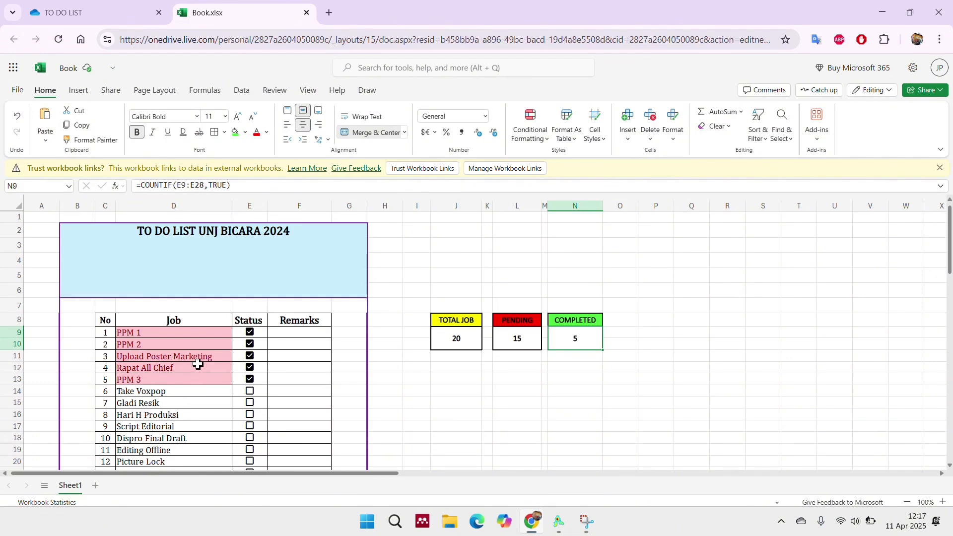
Test the counts by clearing and re-ticking PPM 3, and tick Take Voxpop, Gladi Resik and Hari H Produksi
click(250, 380)
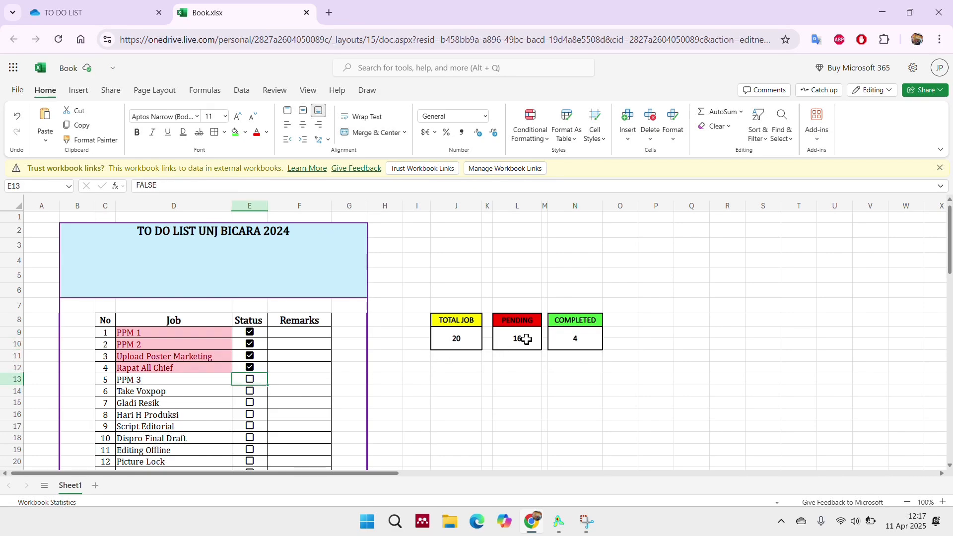
click(251, 380)
click(253, 393)
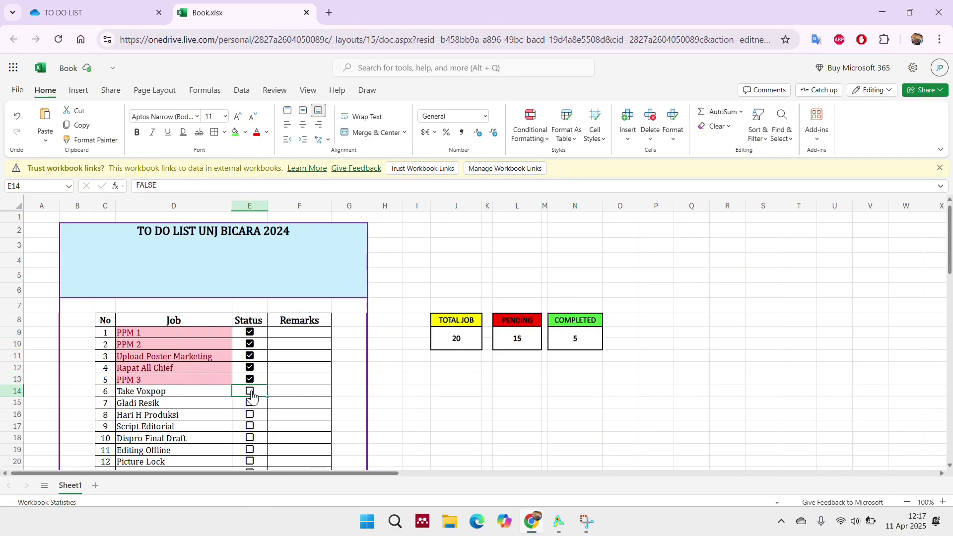
click(250, 403)
click(250, 415)
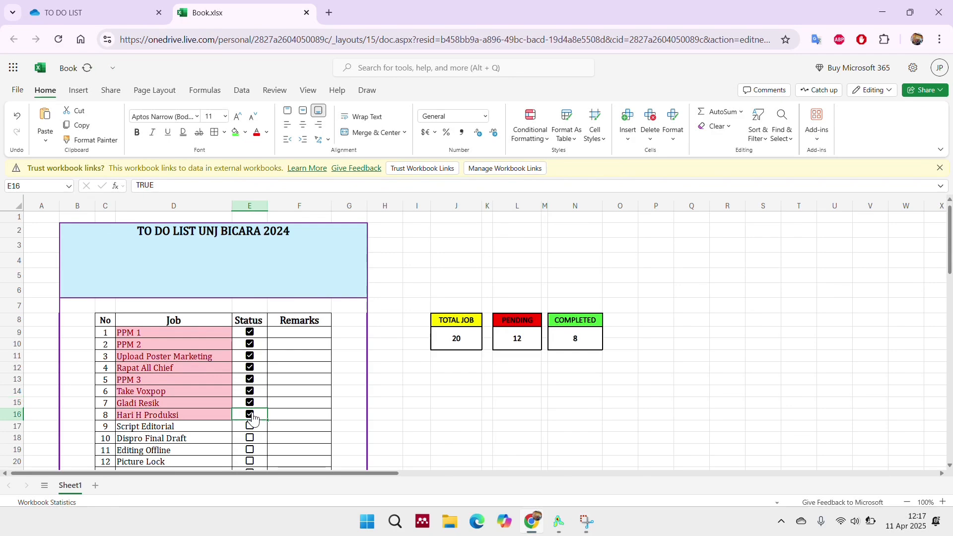
click(403, 26)
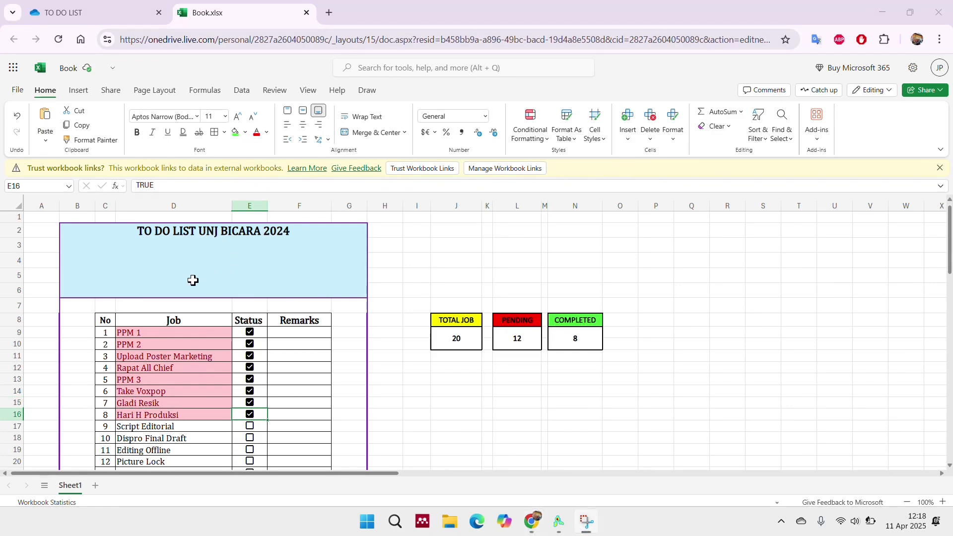
drag(158, 269, 264, 268)
click(299, 275)
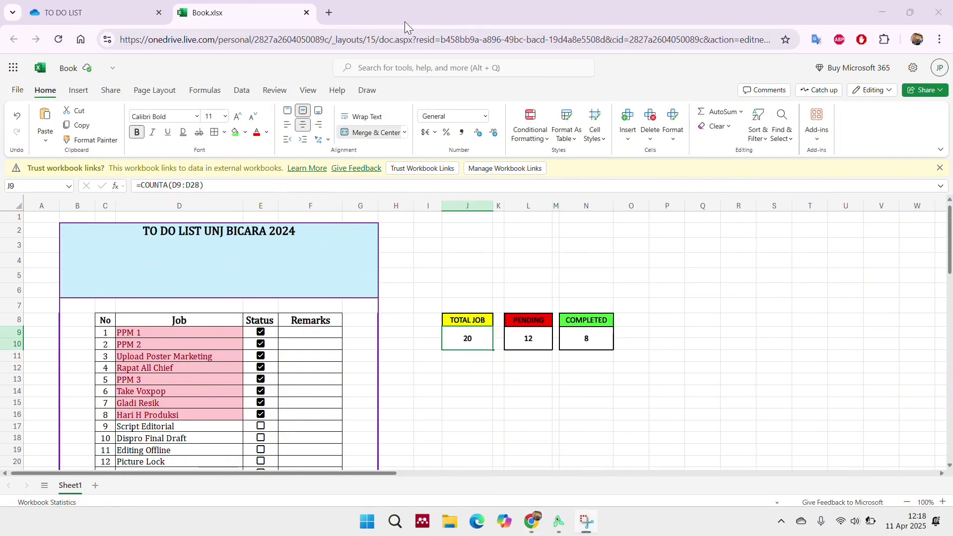
Assign the defined name TOTAL_JOB to the count cell under TOTAL JOB
click(463, 342)
click(39, 186)
text(TOTAL)
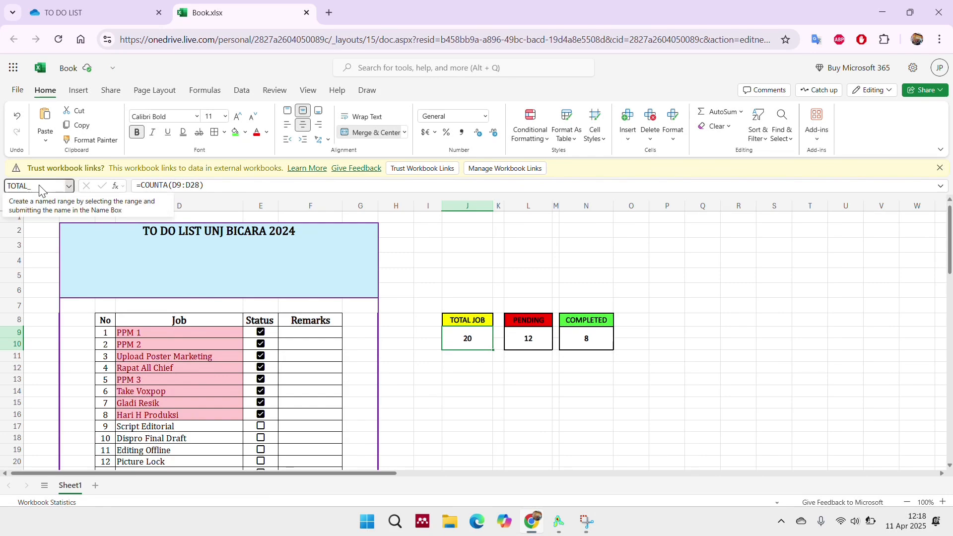
text(_JOB)
key(Return)
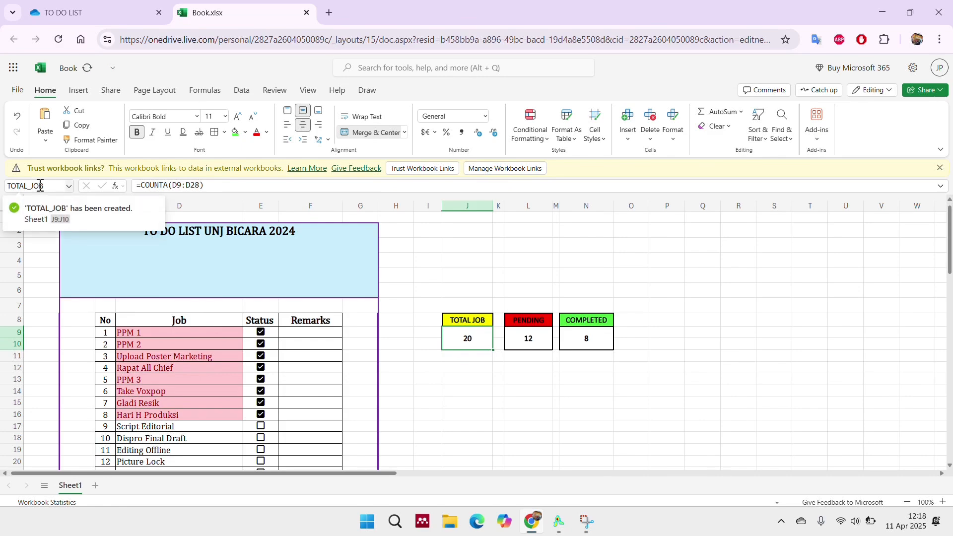
Assign the defined name PENDING to the count cell under the PENDING header
click(519, 339)
click(51, 189)
text(PENDING)
key(Return)
Assign the defined name COMPLETED to the count cell under the COMPLETED header
click(584, 339)
click(60, 190)
text(COMPELET)
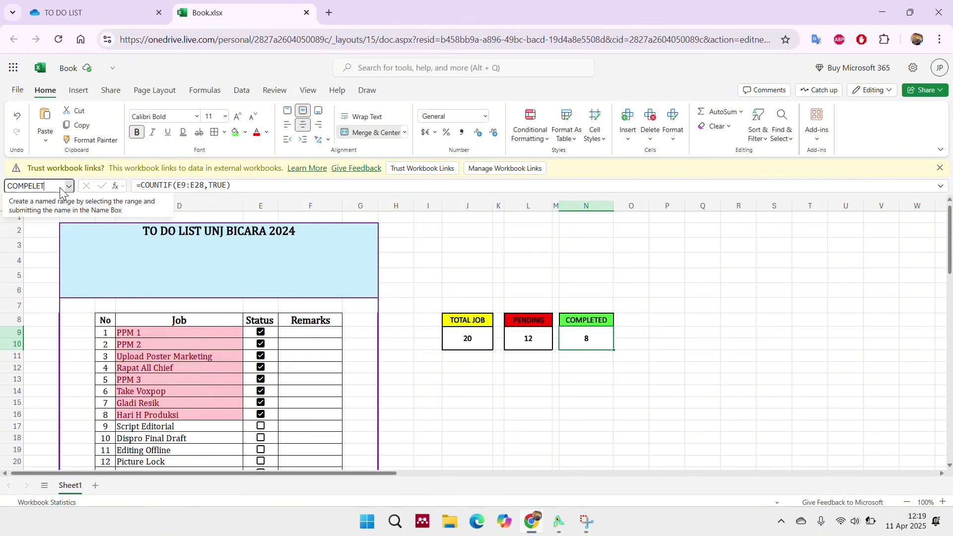
text(ED)
key(Return)
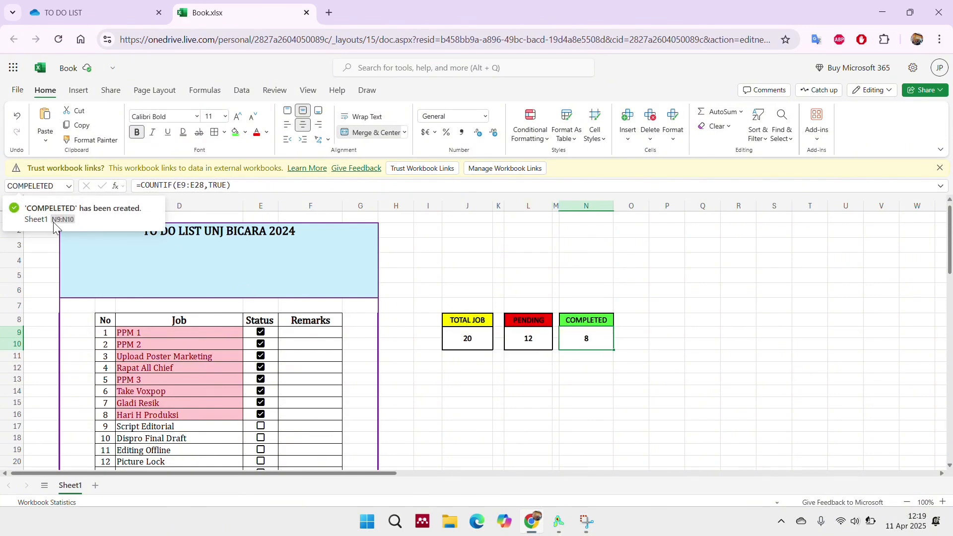
key(BackSpace)
key(Return)
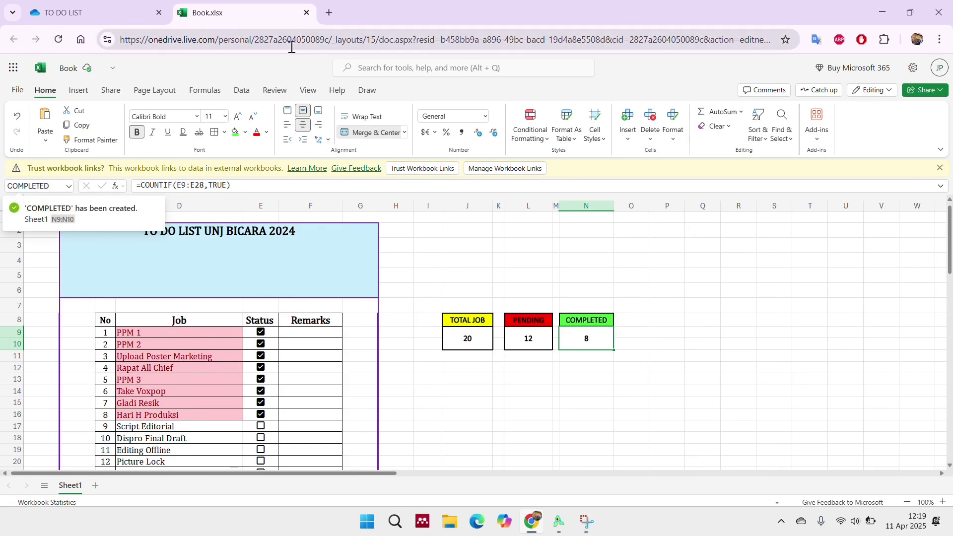
Start editing cell D4 beneath the to-do list title and dismiss the external workbook links warning
click(169, 262)
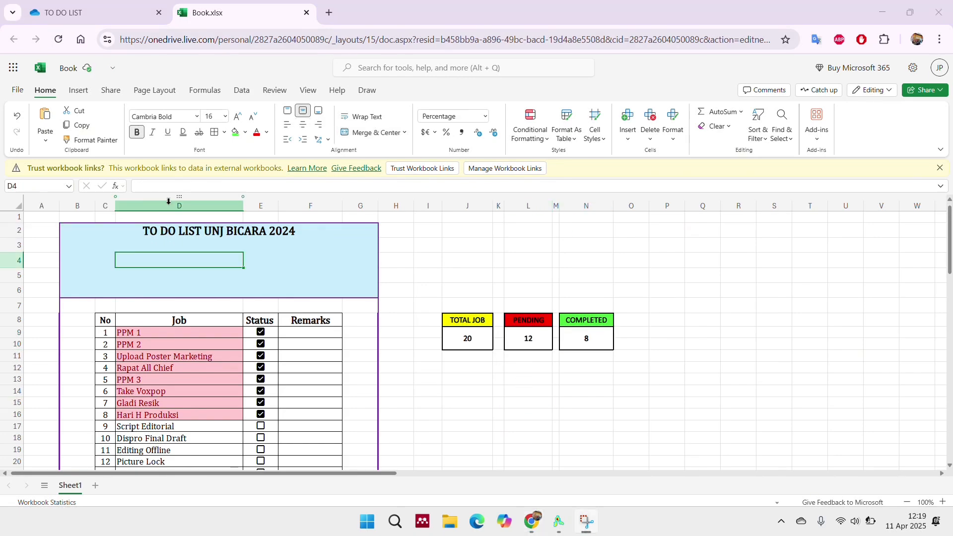
double_click(201, 261)
click(240, 183)
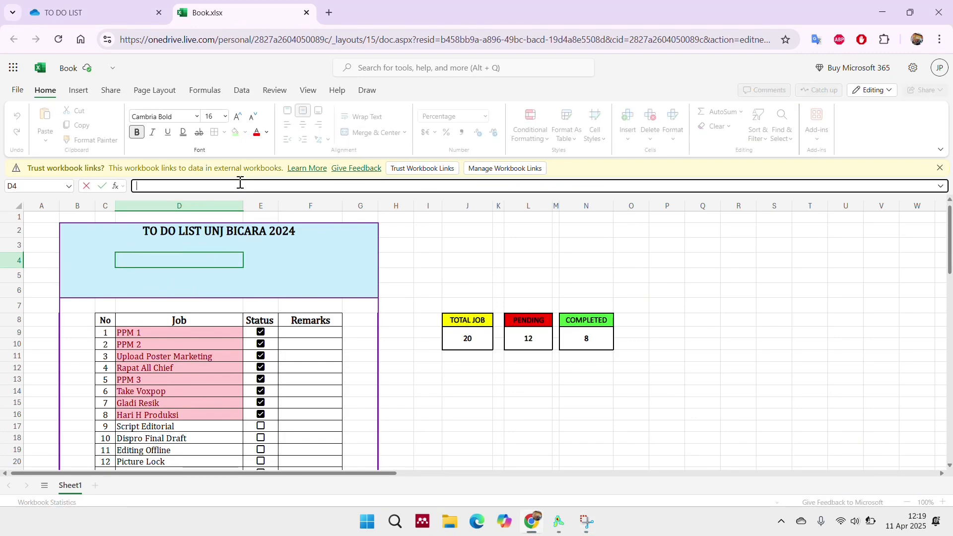
click(939, 167)
Enter the completion-percentage formula =IFERROR(COMPLETED/TOTAL_JOB,"") in cell D4 beneath the title
double_click(139, 242)
text(=IF)
click(140, 272)
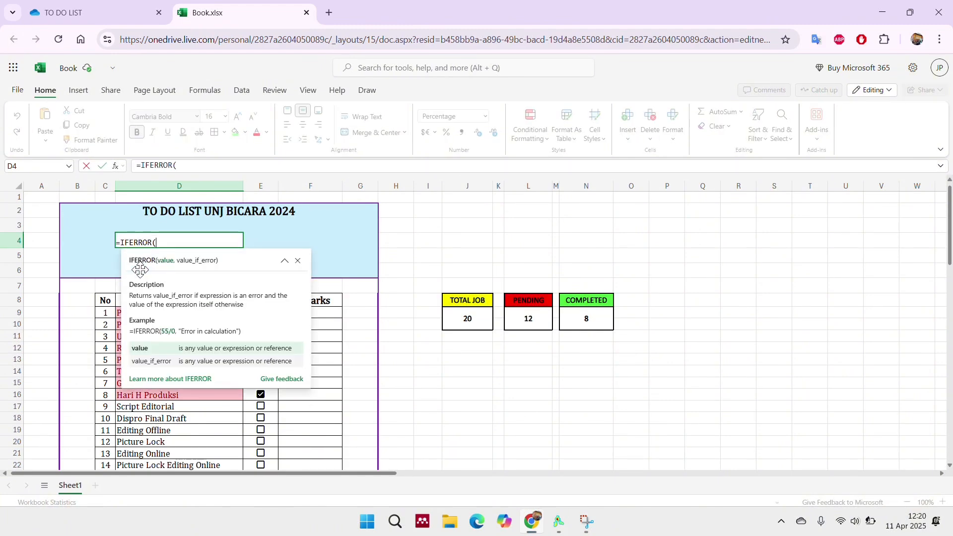
text(COM)
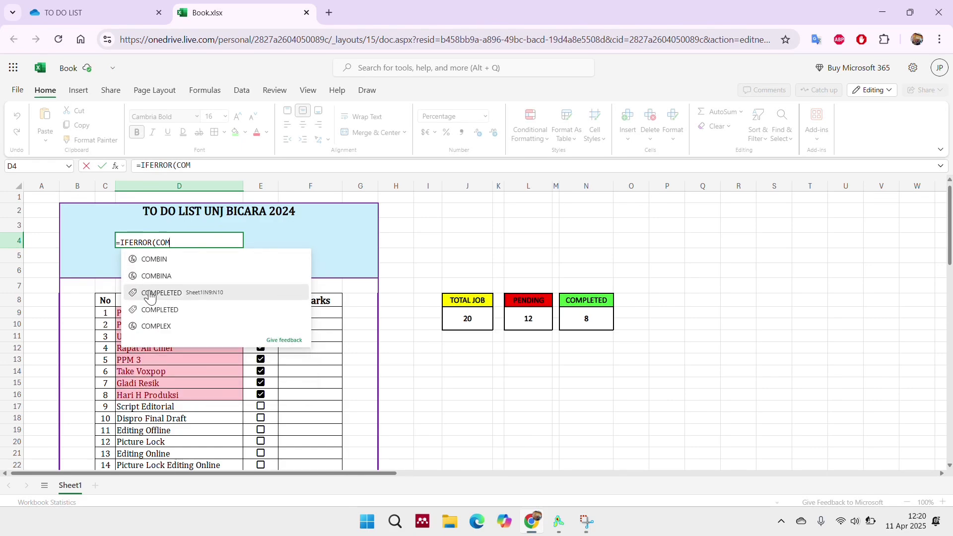
click(191, 313)
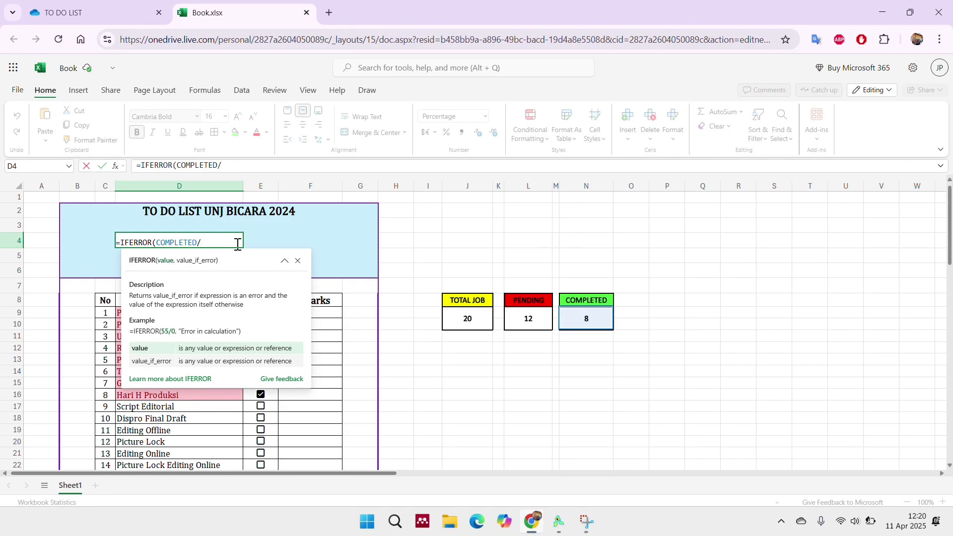
text(OTA)
click(230, 261)
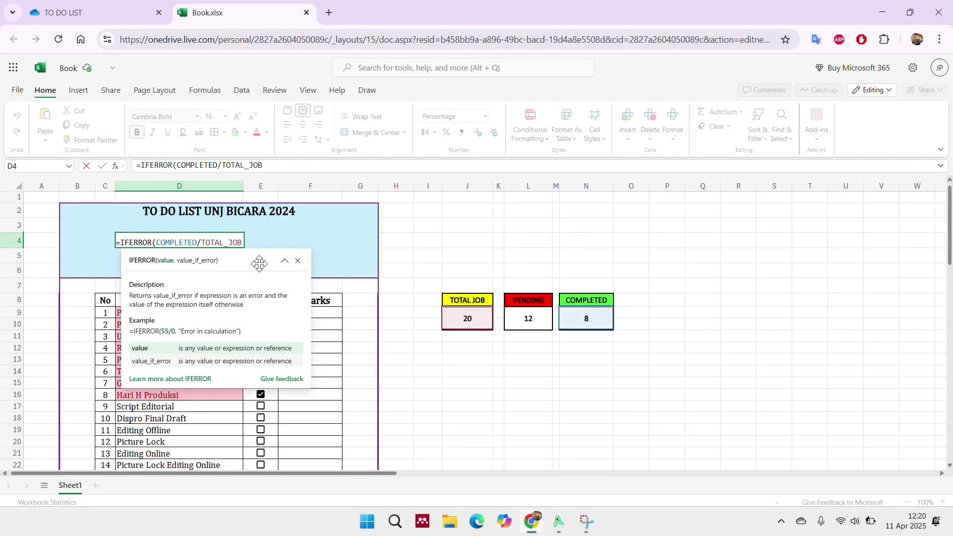
text(,)
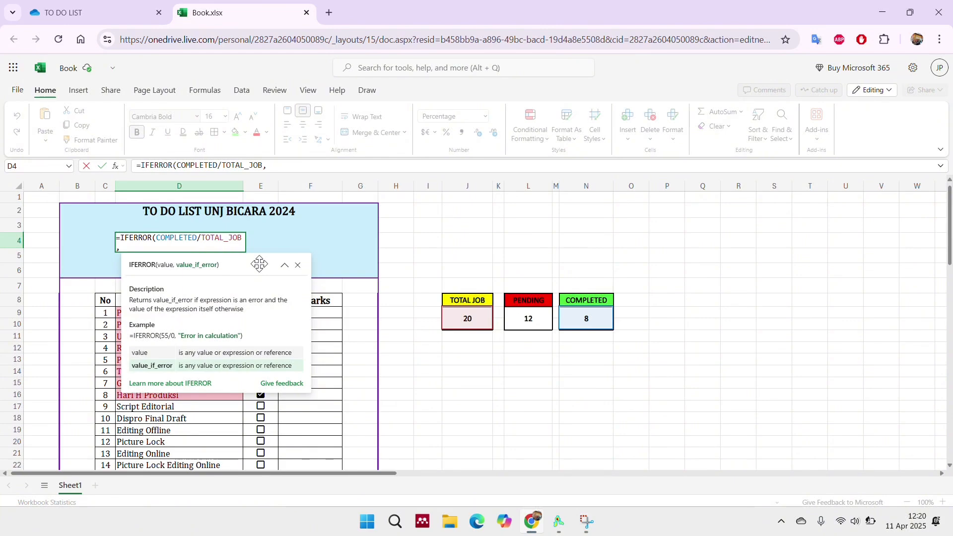
text(""))
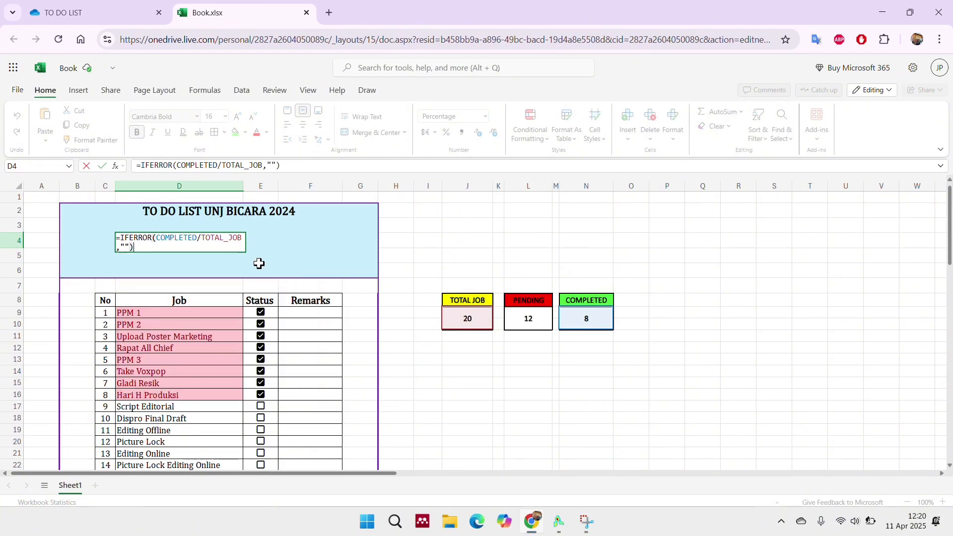
key(Return)
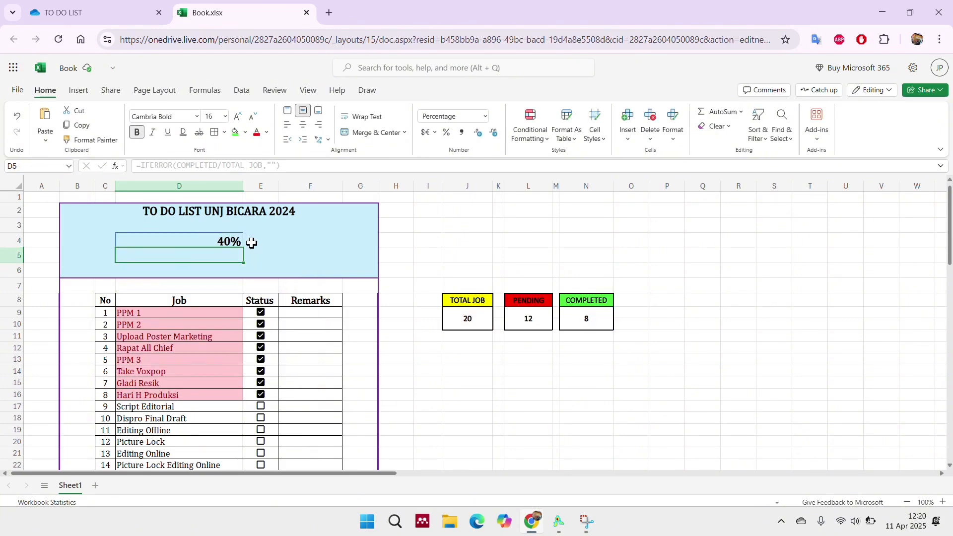
Check the number format of the percentage in D4 and try centering the contents of D4:F4
click(234, 241)
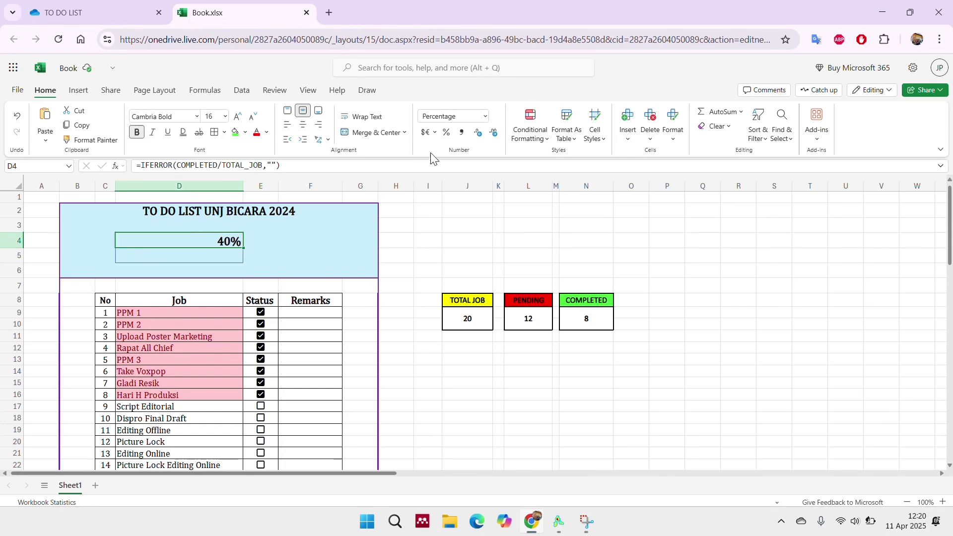
click(461, 115)
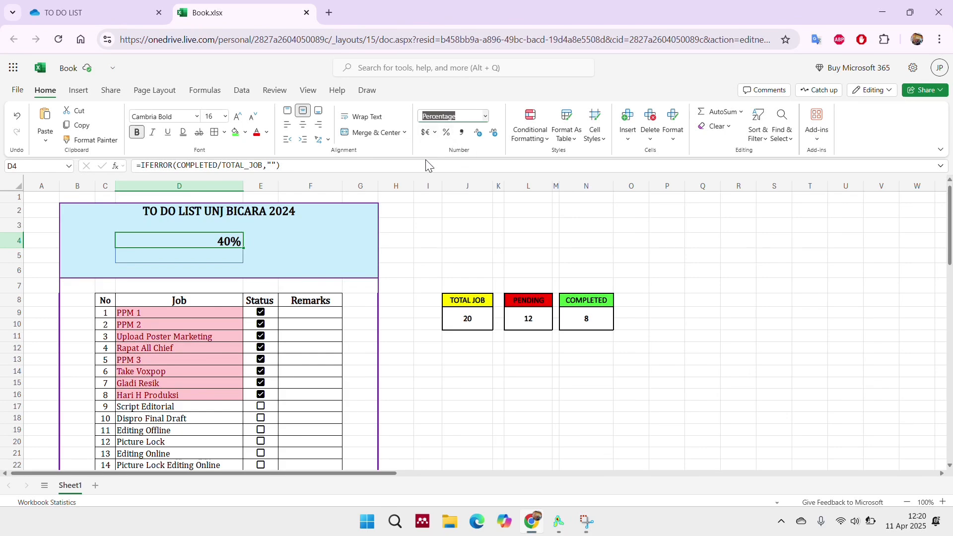
drag(183, 243, 291, 240)
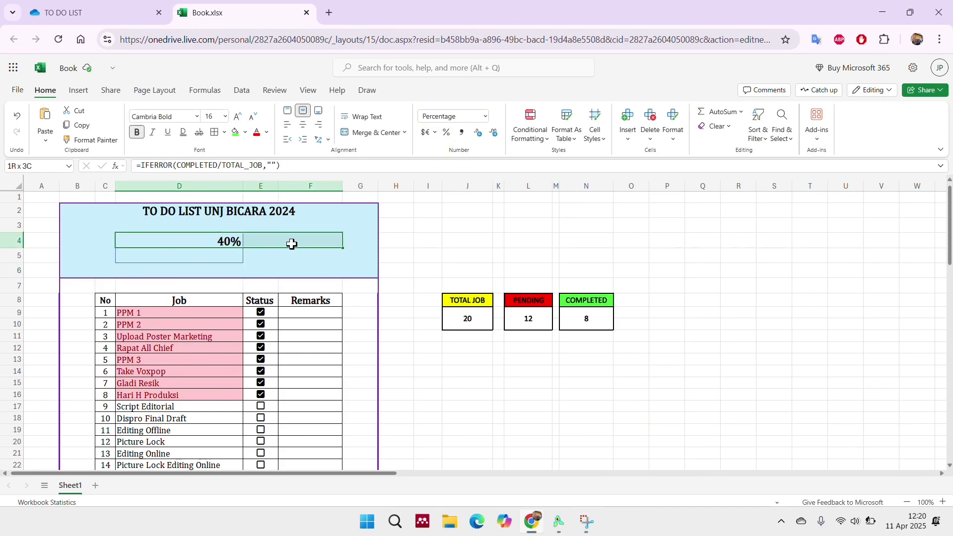
click(304, 127)
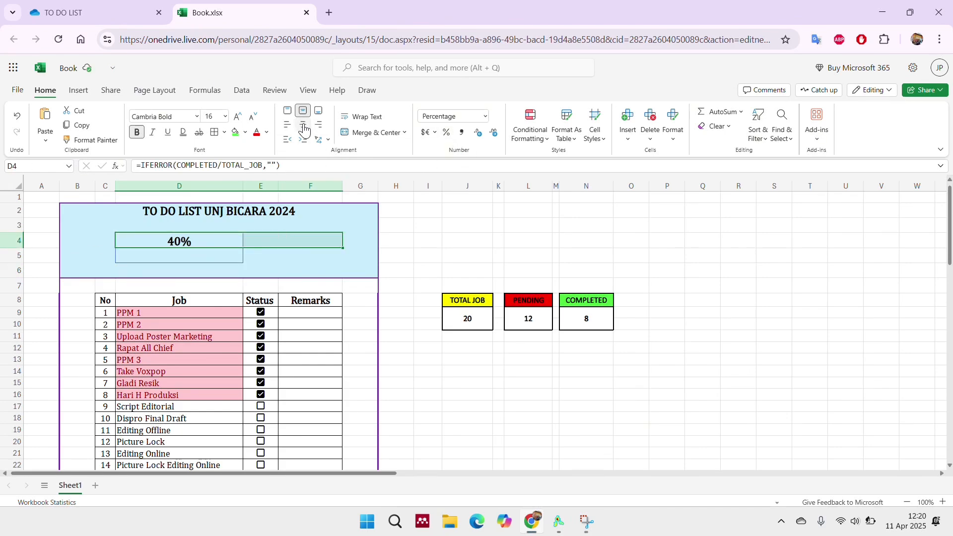
click(304, 259)
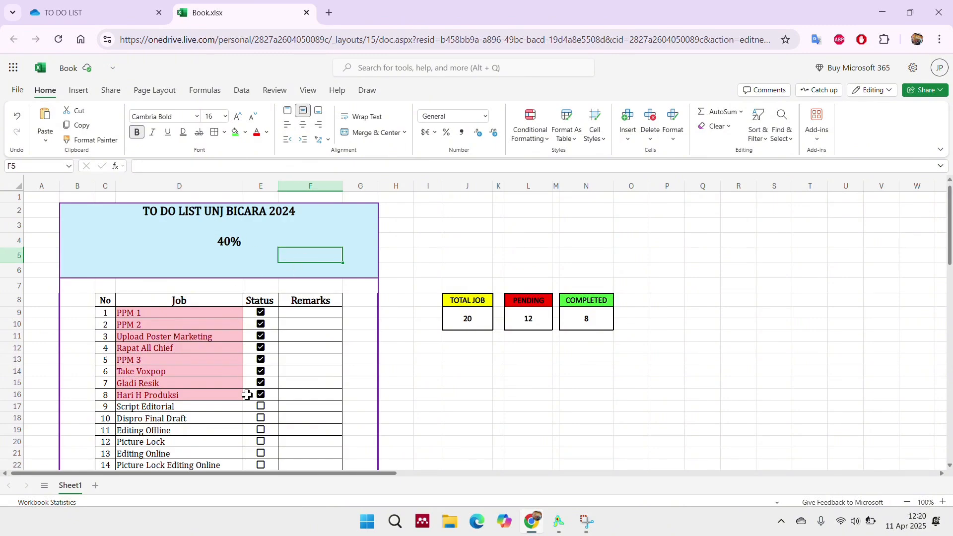
Test the percentage by ticking the status checkboxes for Script Editorial, Dispro Final Draft, Editing Offline and Picture Lock
click(261, 408)
click(260, 419)
click(262, 432)
click(260, 441)
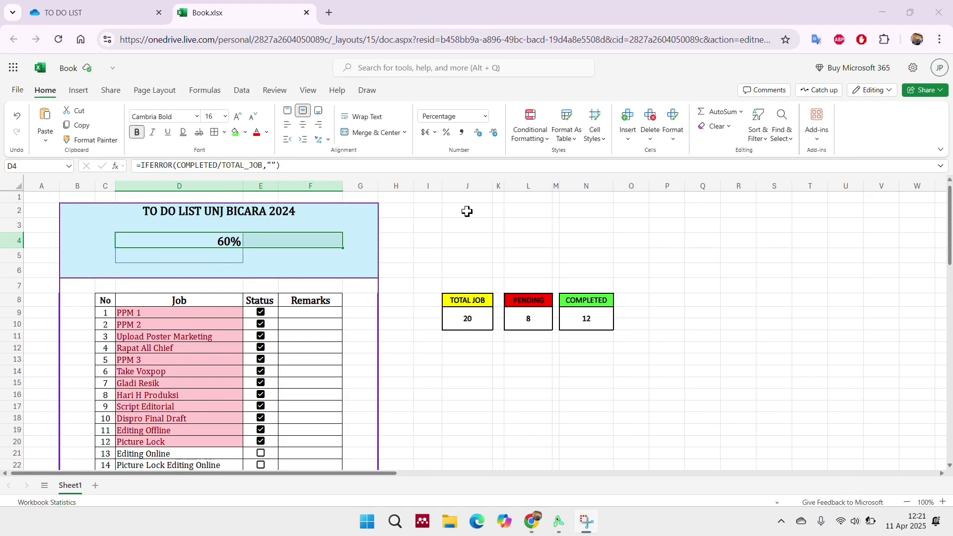
Fill the percentage bar in D4:F4 beneath the title with a magenta theme color
click(245, 132)
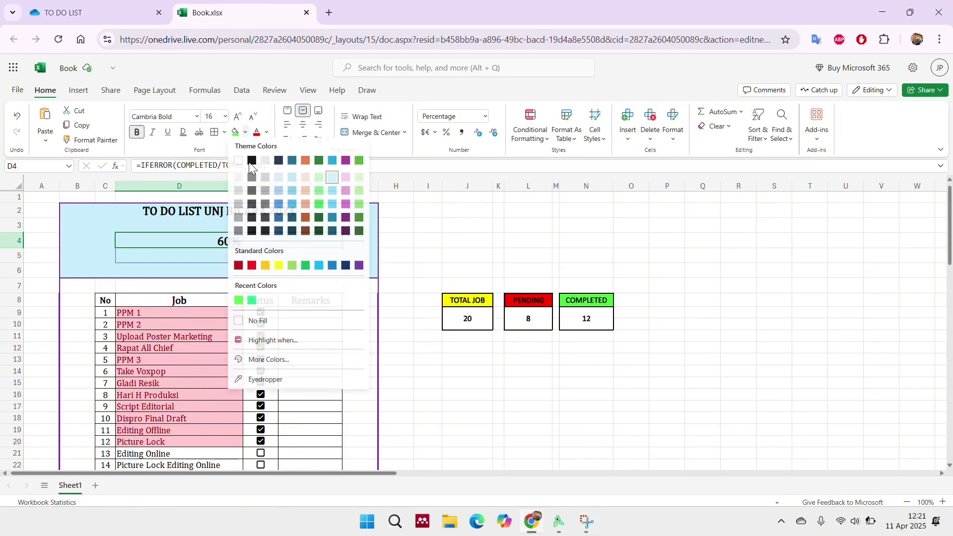
click(346, 210)
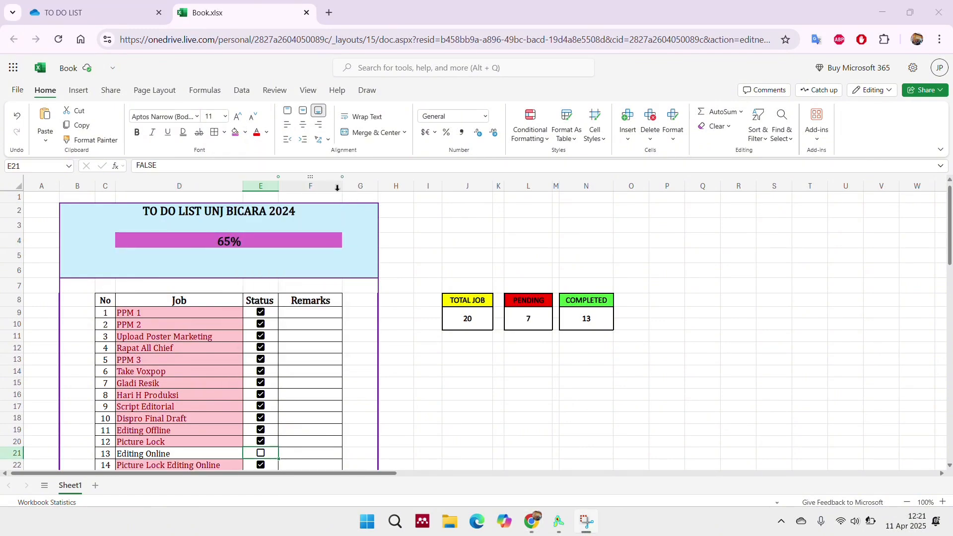
click(199, 244)
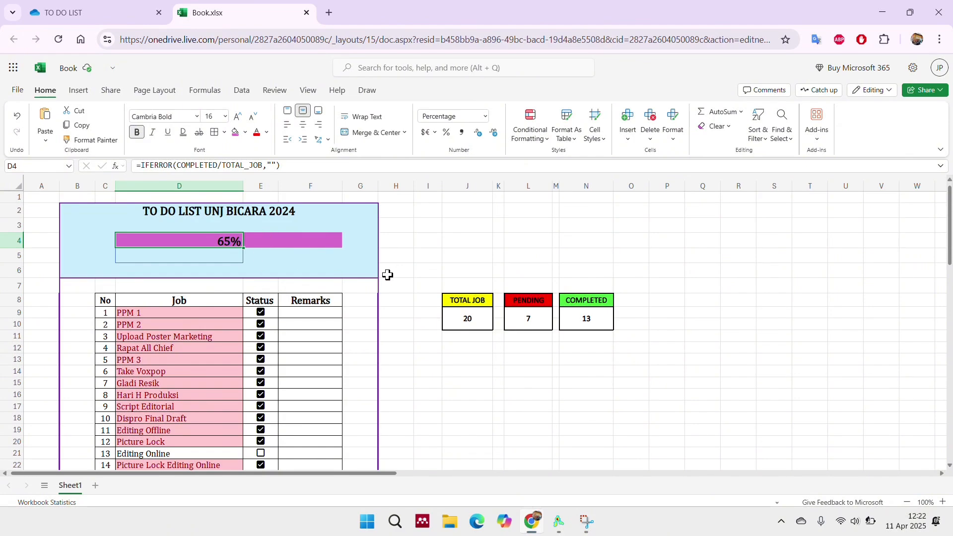
scroll(377, 351, down, 5)
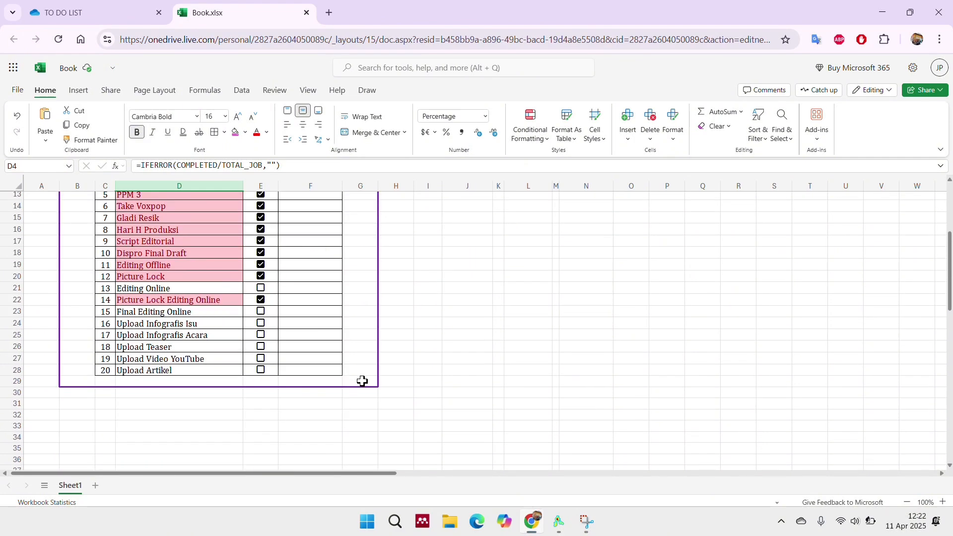
click(403, 357)
scroll(402, 358, up, 5)
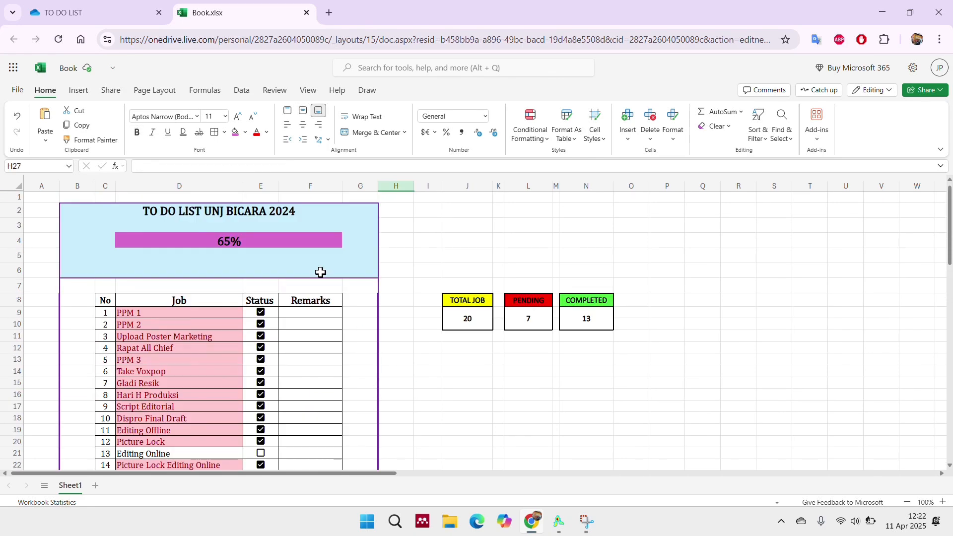